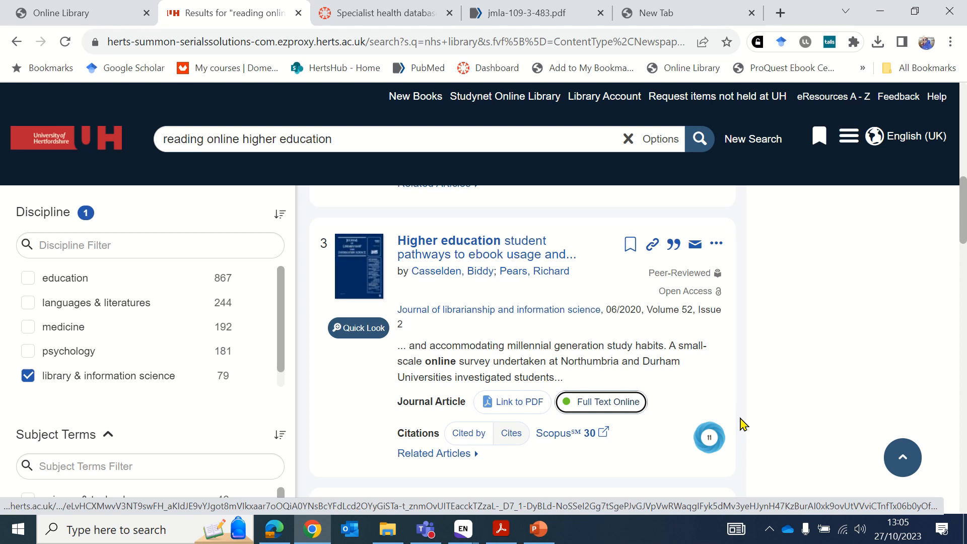
Step: Open the full text of "Higher education student pathways to ebook usage" from the search results and view its PDF / ePub version
{"action": "left_click", "coordinate": [604, 407]}
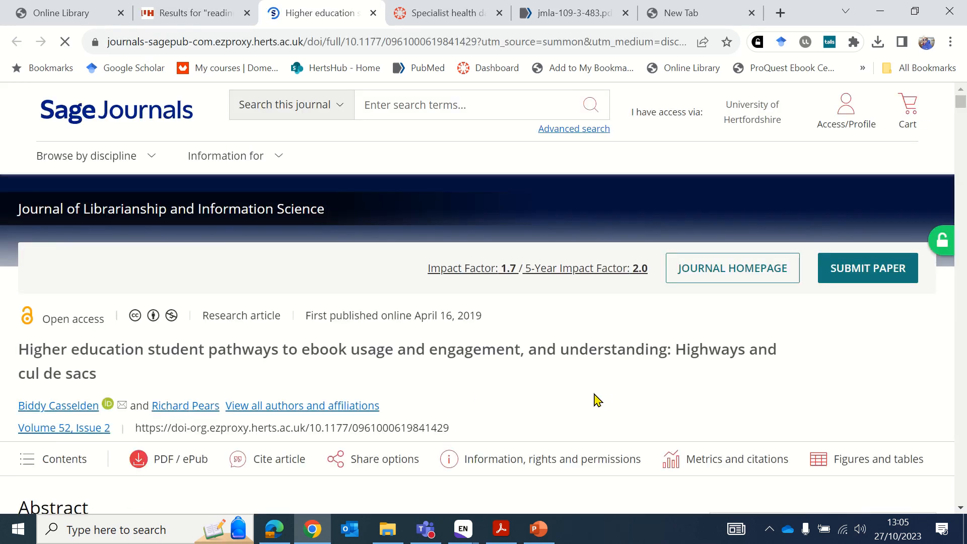
{"action": "scroll", "coordinate": [203, 343], "scroll_direction": "down", "scroll_amount": 1}
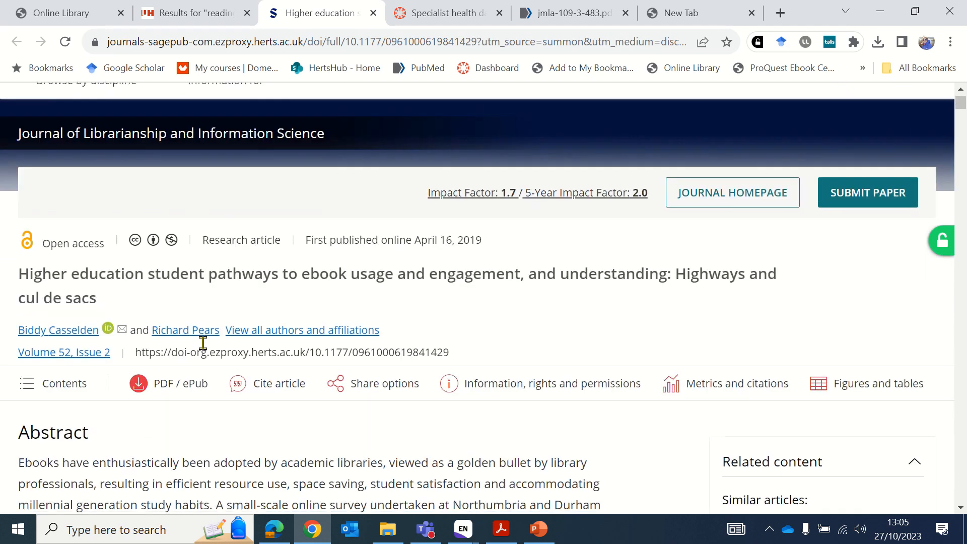
{"action": "left_click", "coordinate": [174, 387]}
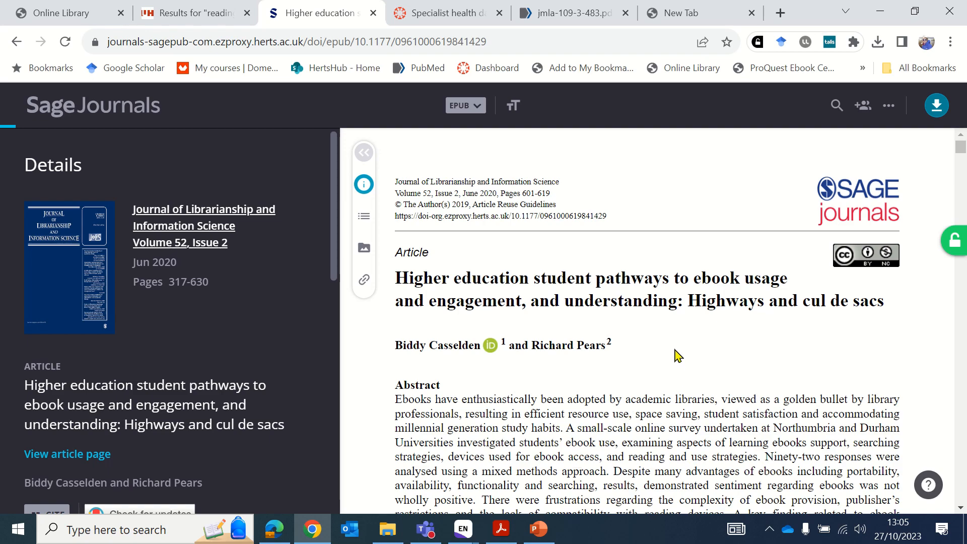
Step: Skim the article's abstract and introduction, and download the article as a PDF
{"action": "scroll", "coordinate": [676, 355], "scroll_direction": "down", "scroll_amount": 10}
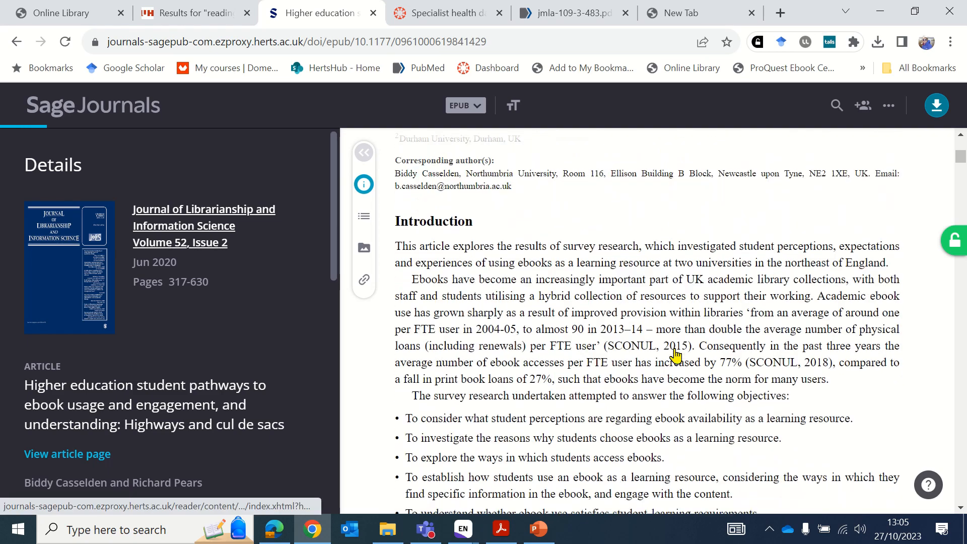
{"action": "scroll", "coordinate": [675, 355], "scroll_direction": "down", "scroll_amount": 4}
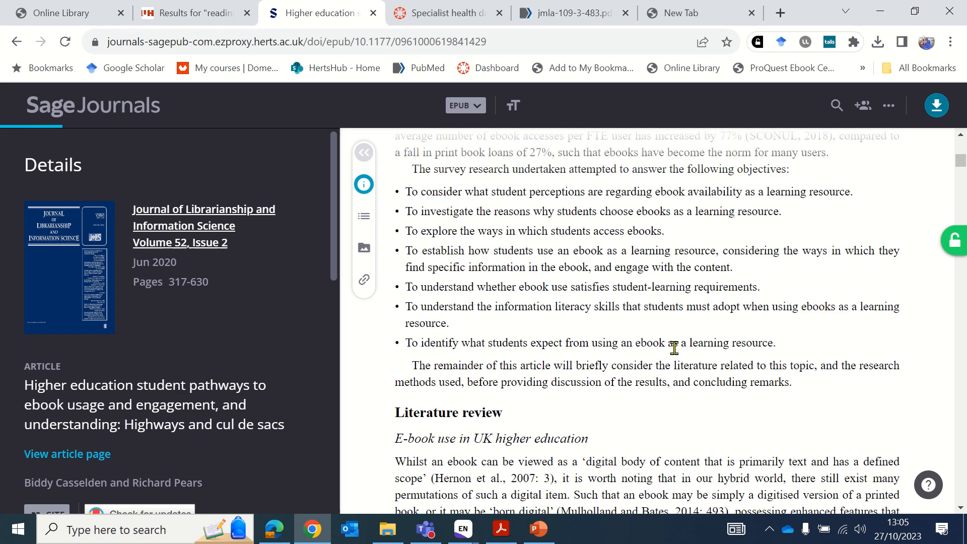
{"action": "scroll", "coordinate": [674, 347], "scroll_direction": "up", "scroll_amount": 4}
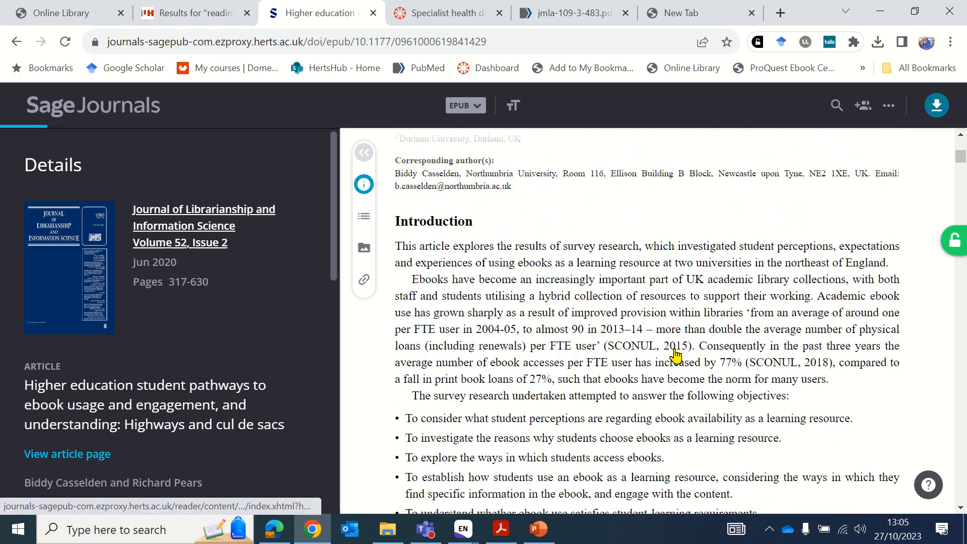
{"action": "scroll", "coordinate": [675, 352], "scroll_direction": "up", "scroll_amount": 10}
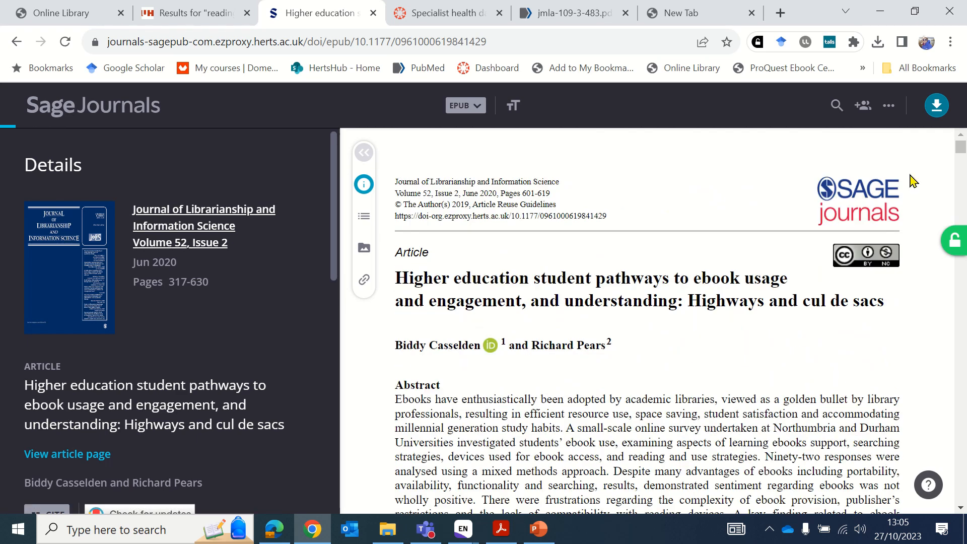
{"action": "left_click", "coordinate": [936, 109]}
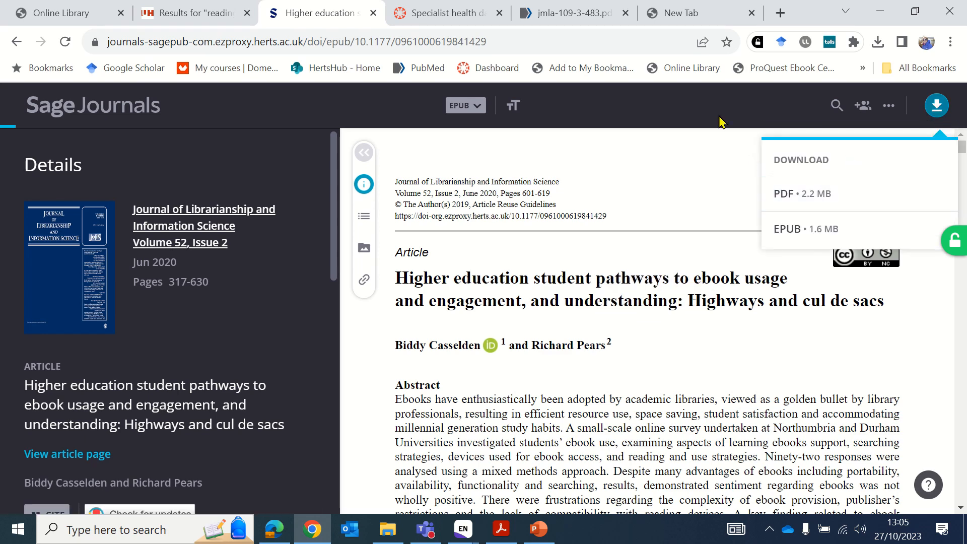
{"action": "left_click", "coordinate": [775, 196]}
{"action": "mouse_move", "coordinate": [564, 15]}
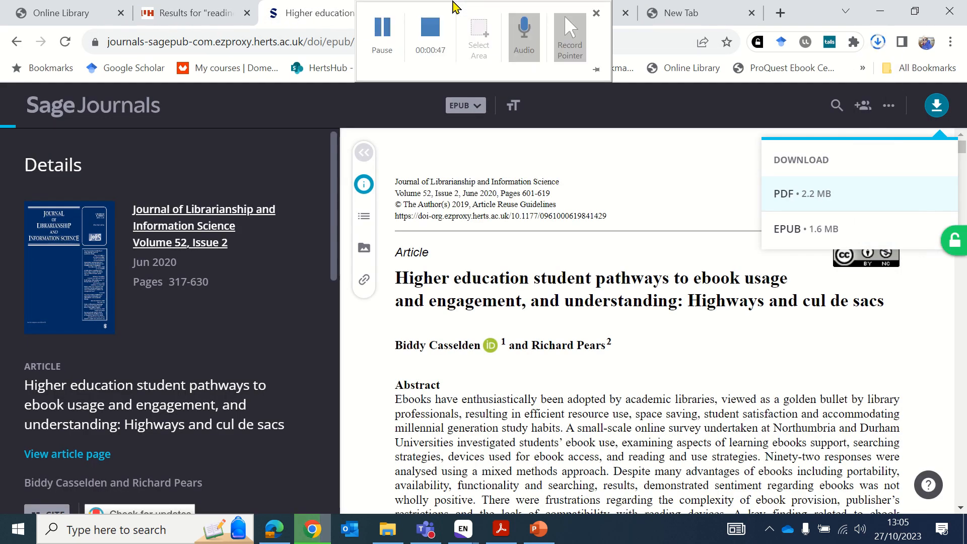
{"action": "left_click", "coordinate": [390, 31]}
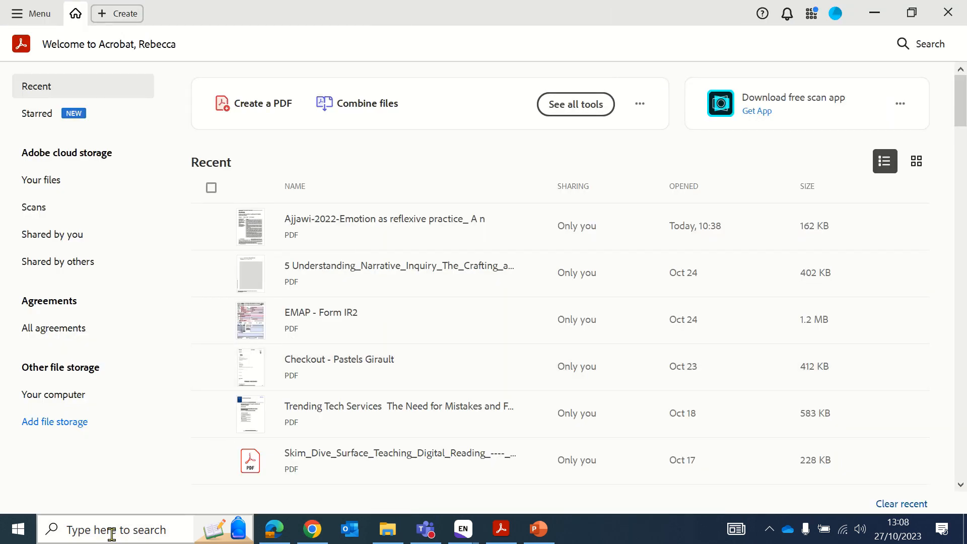
Step: Search Windows for "adobe" and switch to Adobe Acrobat
{"action": "left_click", "coordinate": [108, 531]}
{"action": "type", "text": "adobe"}
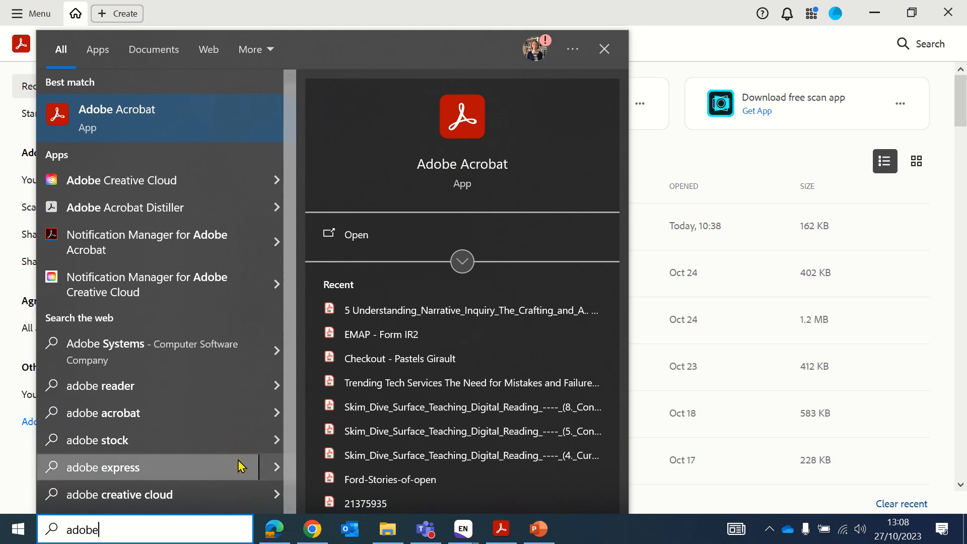
{"action": "left_click", "coordinate": [451, 165]}
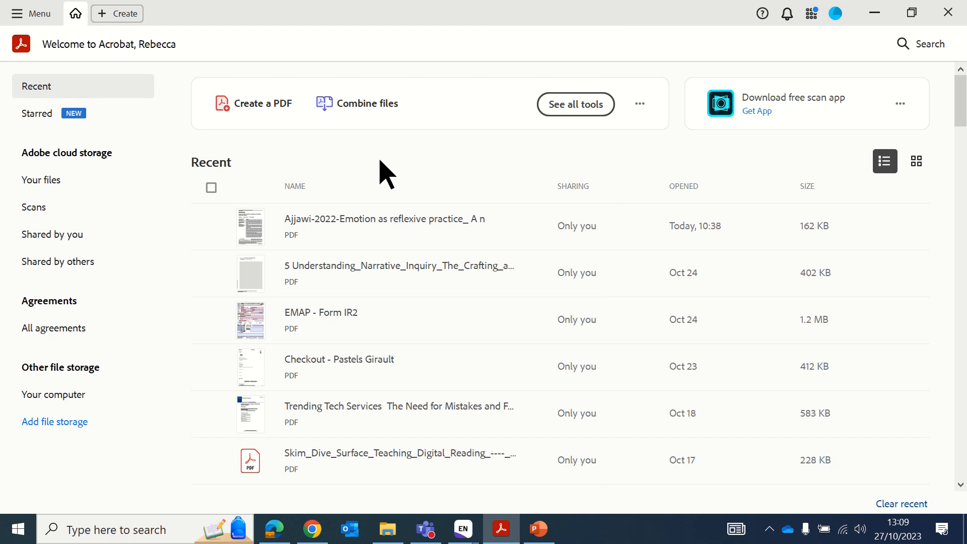
Step: Open today's downloaded 2019 PDF on higher education student pathways to ebook usage from the Downloads folder
{"action": "left_click", "coordinate": [43, 15]}
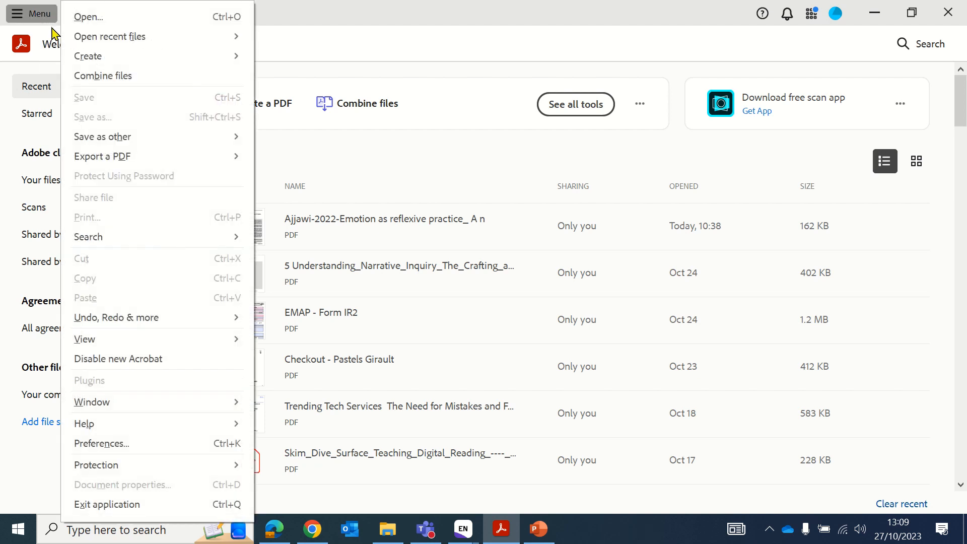
{"action": "mouse_move", "coordinate": [99, 39]}
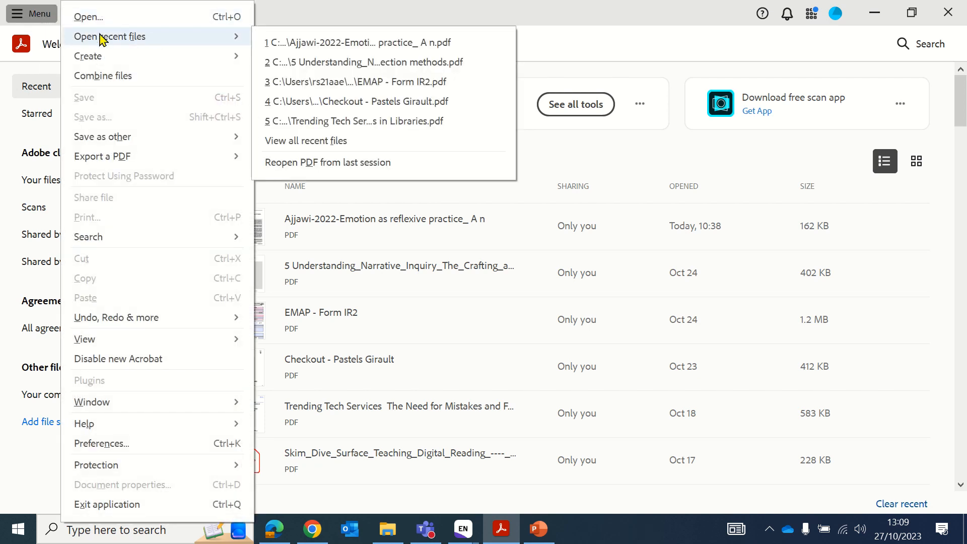
{"action": "left_click", "coordinate": [95, 18]}
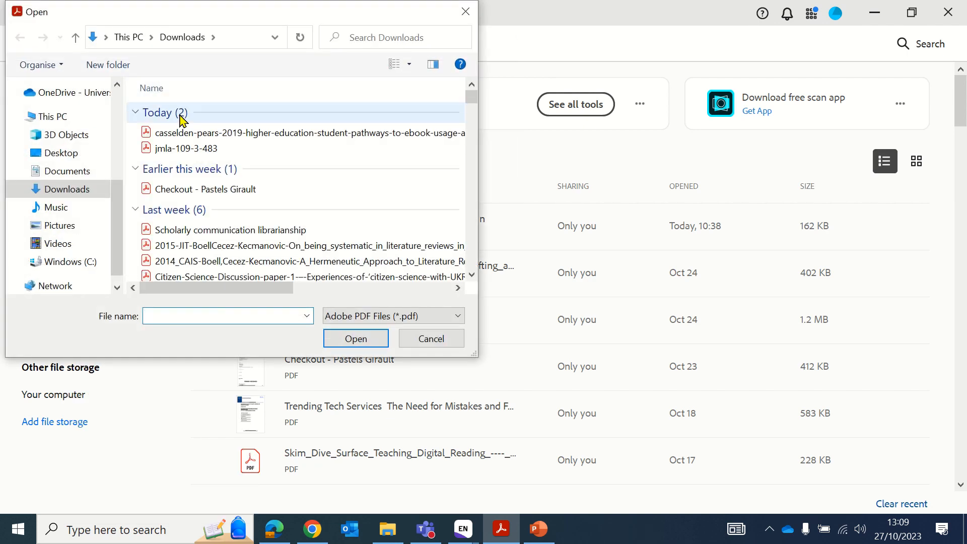
{"action": "left_click", "coordinate": [201, 134]}
{"action": "left_click", "coordinate": [355, 346]}
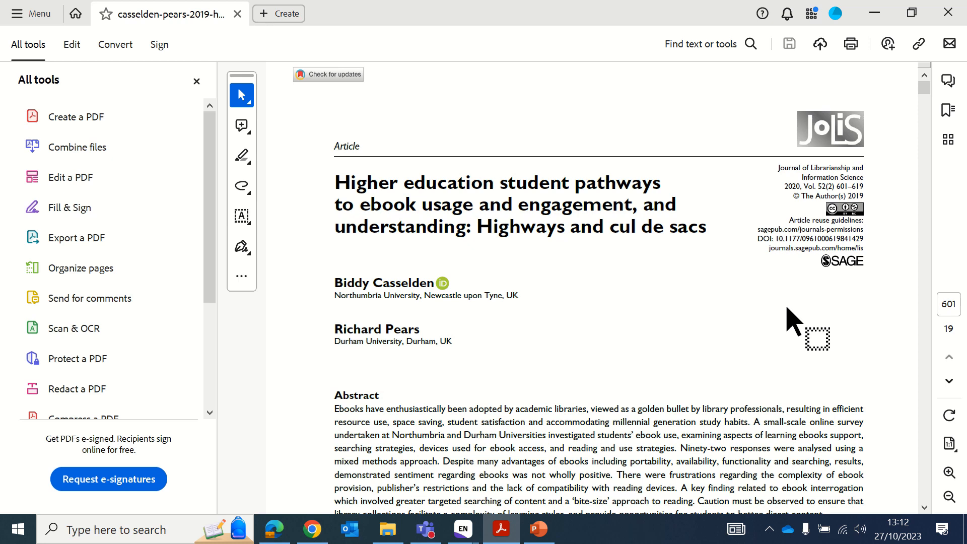
Step: Show the page thumbnails, browse pages 601 to 603 with them, return to page 601 and close the thumbnails
{"action": "left_click", "coordinate": [948, 140]}
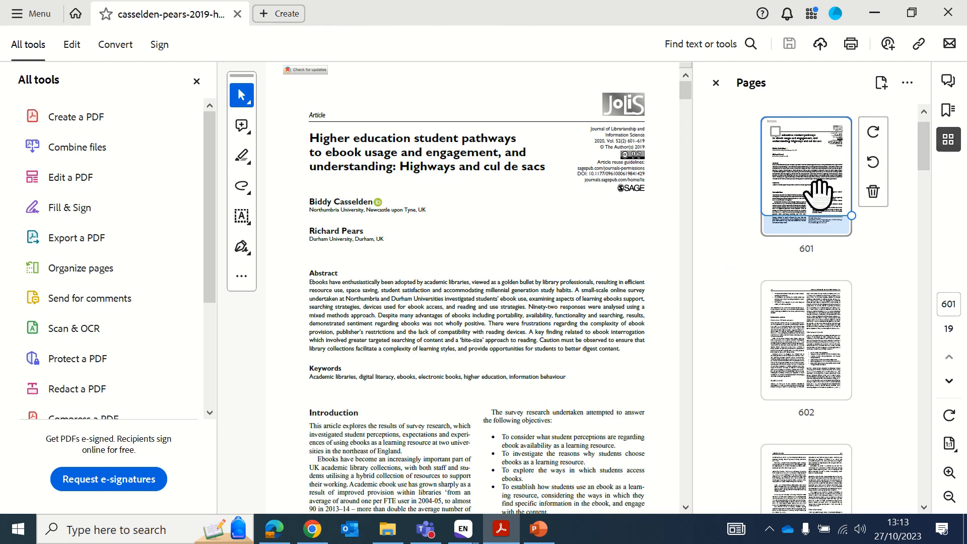
{"action": "left_click", "coordinate": [808, 320]}
{"action": "left_click", "coordinate": [803, 425]}
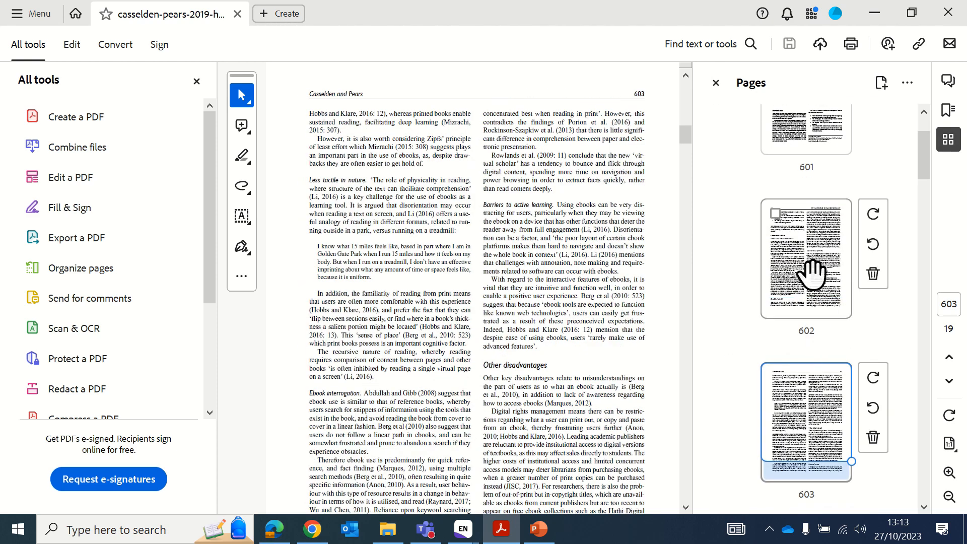
{"action": "left_click", "coordinate": [811, 250]}
{"action": "left_click", "coordinate": [804, 135]}
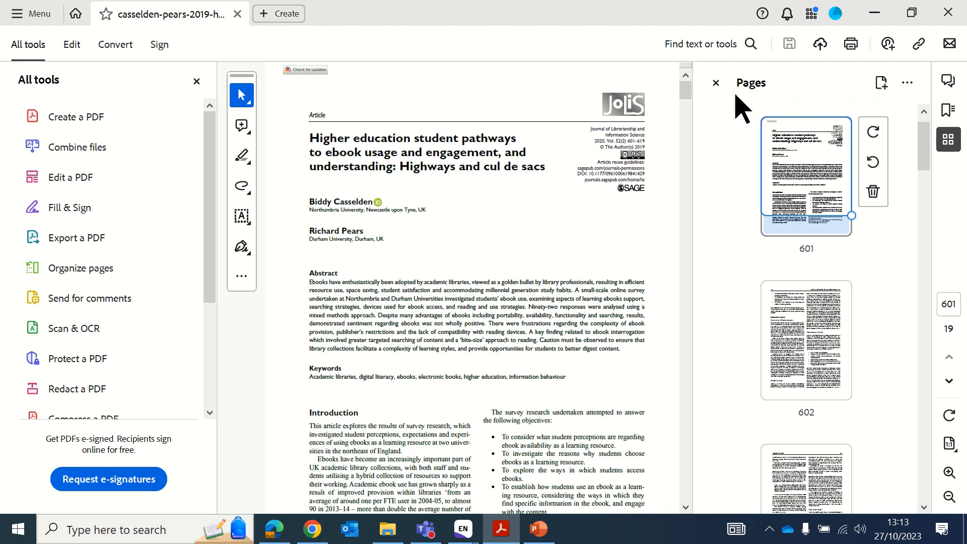
{"action": "left_click", "coordinate": [715, 82]}
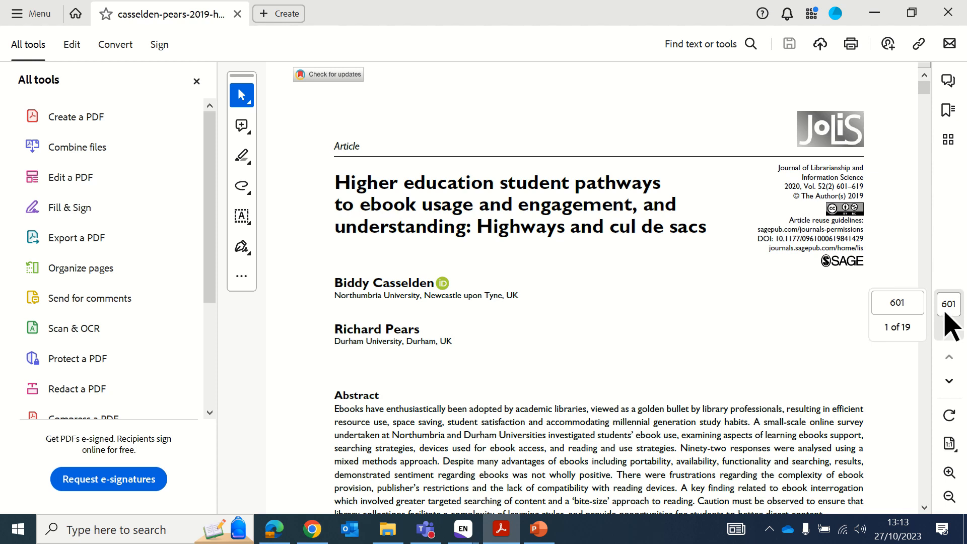
Step: Go to the next page and back to page 601 twice, and zoom the page out to below 100%
{"action": "left_click", "coordinate": [949, 385]}
{"action": "left_click", "coordinate": [950, 359]}
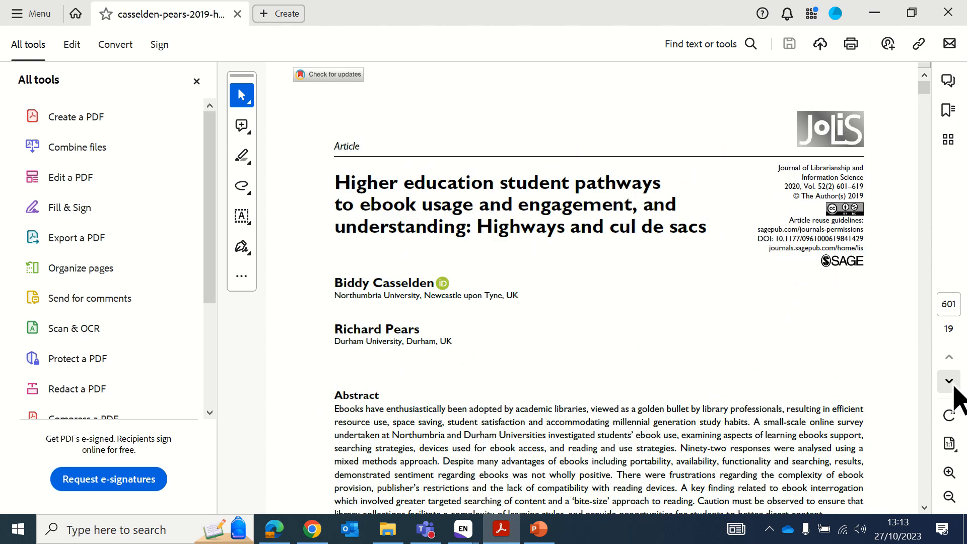
{"action": "left_click", "coordinate": [952, 383]}
{"action": "left_click", "coordinate": [950, 358]}
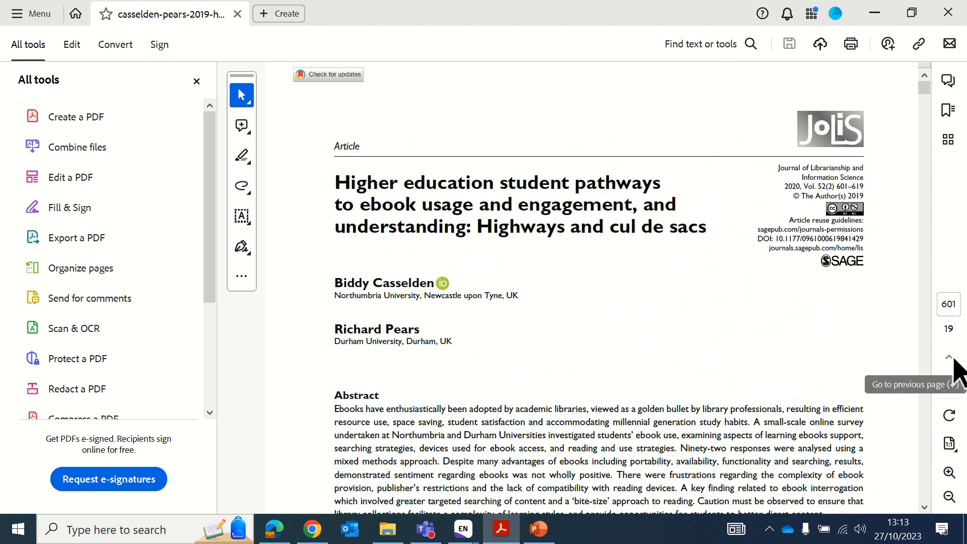
{"action": "left_click", "coordinate": [948, 473]}
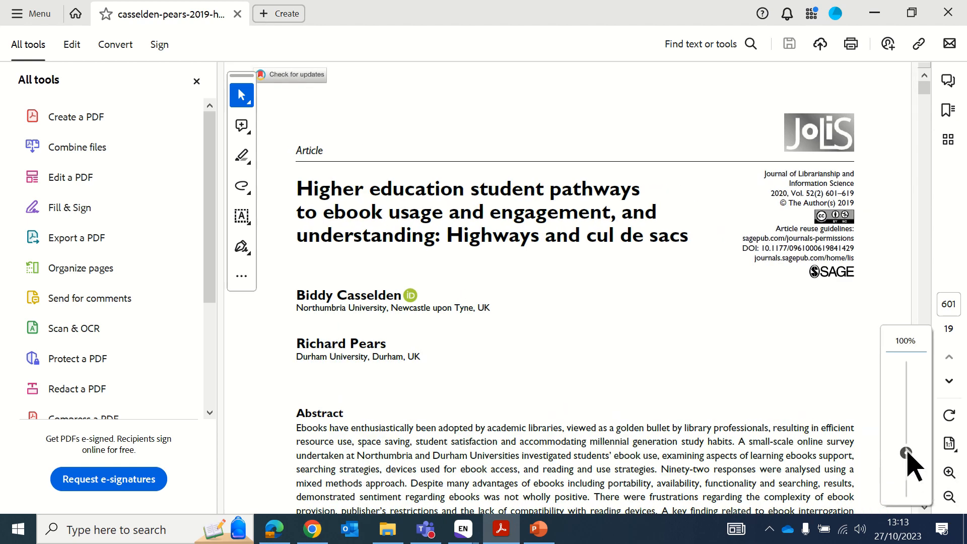
{"action": "mouse_move", "coordinate": [905, 455]}
{"action": "left_mouse_down"}
{"action": "mouse_move", "coordinate": [906, 428]}
{"action": "mouse_move", "coordinate": [913, 469]}
{"action": "left_mouse_up"}
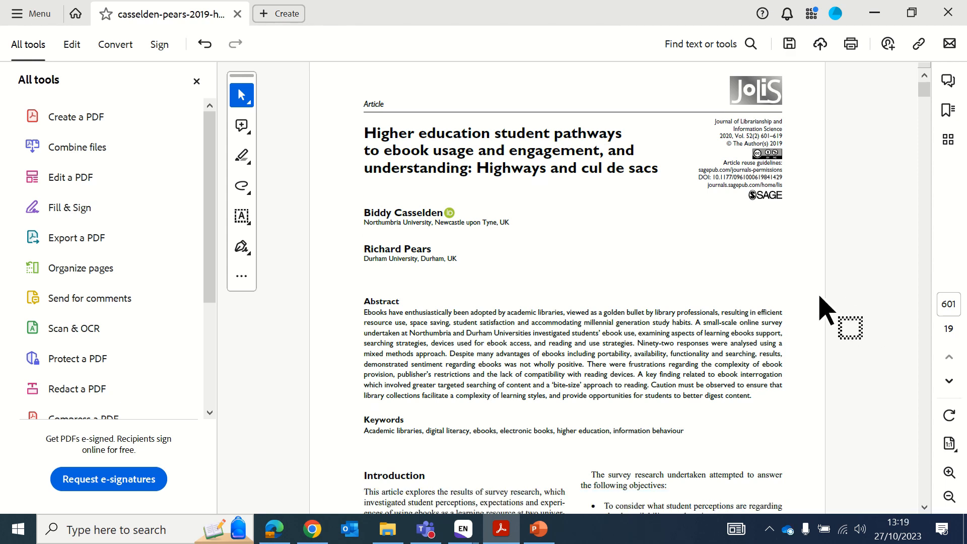
Step: Add the comment "A survey design analysed using a mixed methods approach" beside the Abstract heading, post it and close it
{"action": "left_click", "coordinate": [242, 132]}
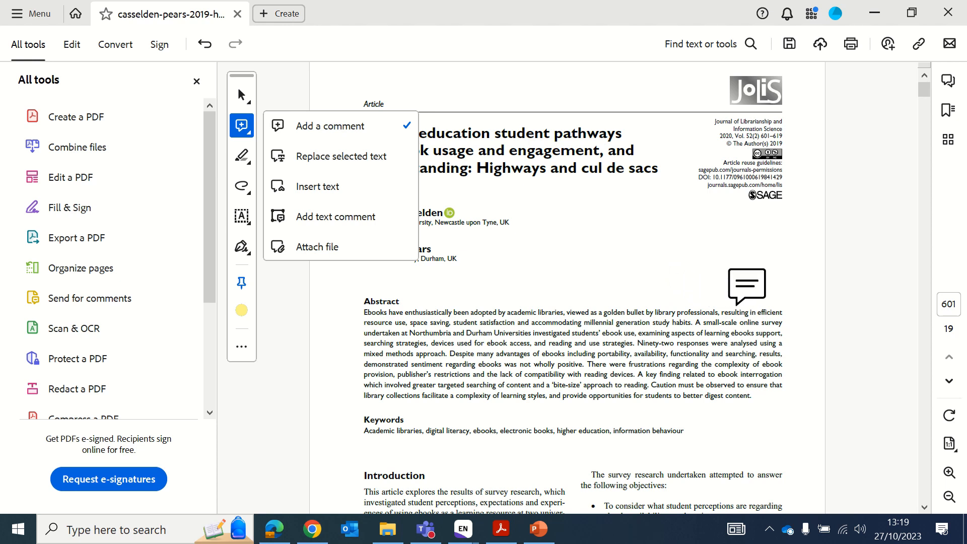
{"action": "left_click", "coordinate": [748, 287]}
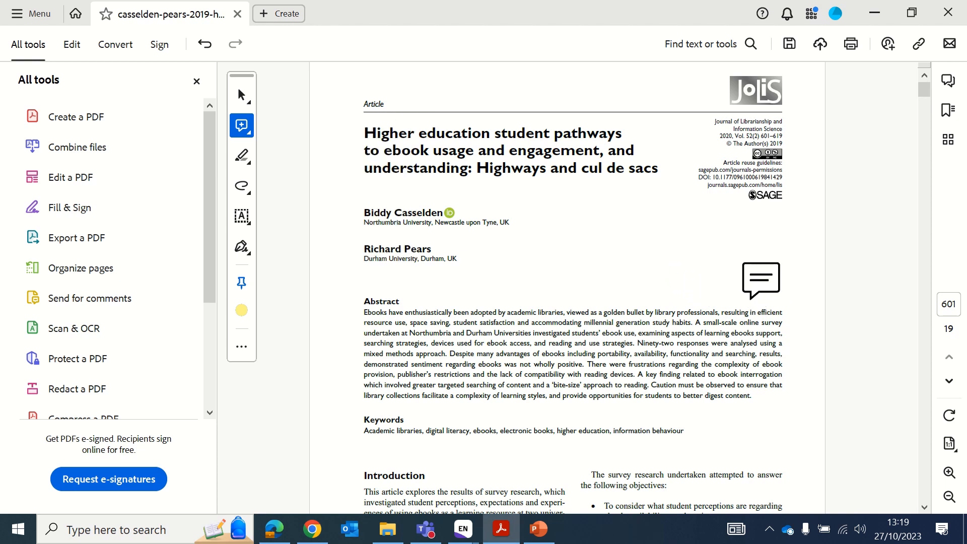
{"action": "left_click", "coordinate": [760, 281]}
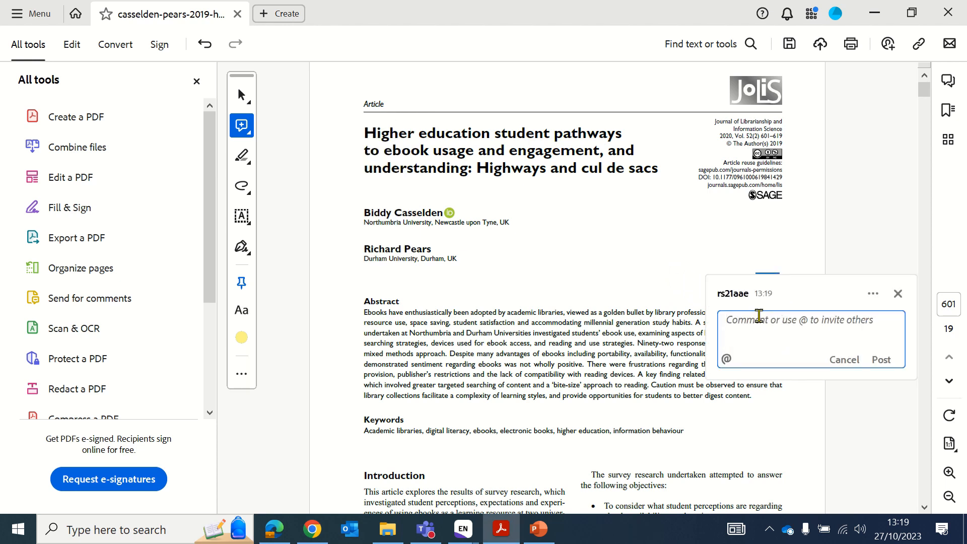
{"action": "type", "text": "A survey design analysed using a mixed methods approach"}
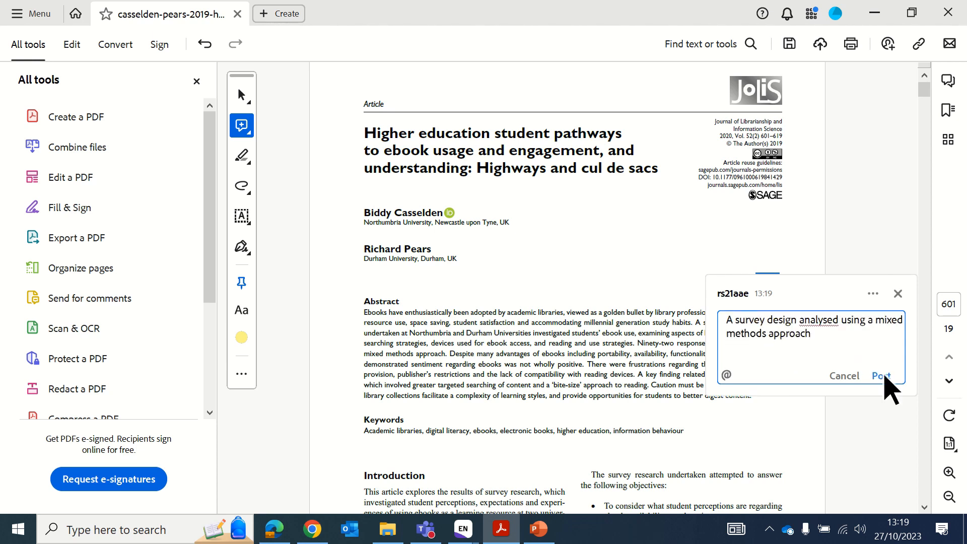
{"action": "left_click", "coordinate": [881, 375]}
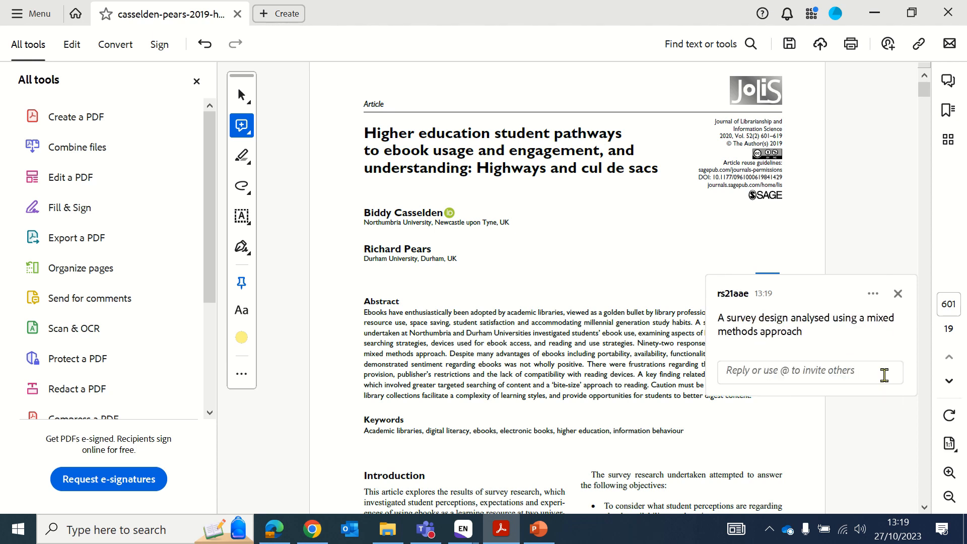
{"action": "left_click", "coordinate": [898, 294]}
Step: Reopen the comment beside the Abstract and delete it
{"action": "mouse_move", "coordinate": [778, 289]}
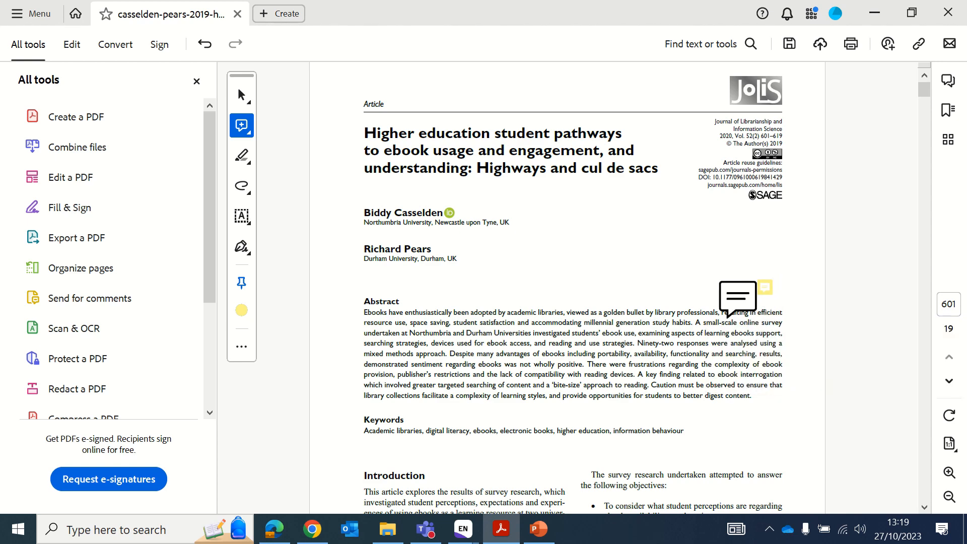
{"action": "left_click", "coordinate": [774, 288]}
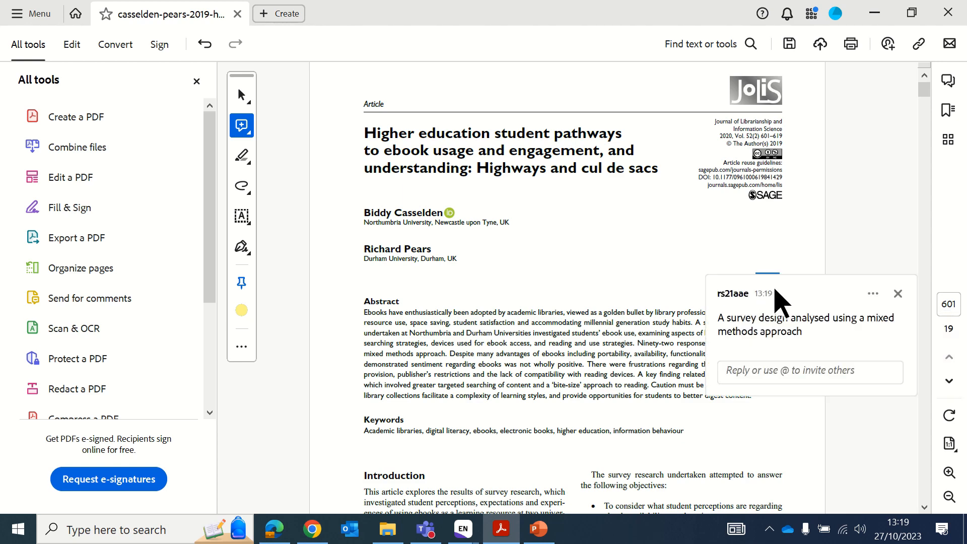
{"action": "left_click", "coordinate": [873, 297]}
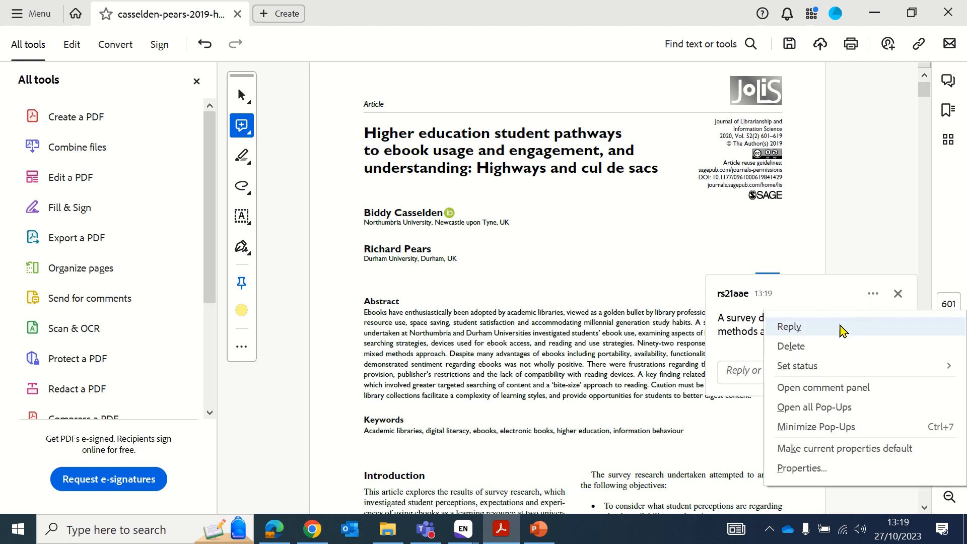
{"action": "left_click", "coordinate": [789, 346]}
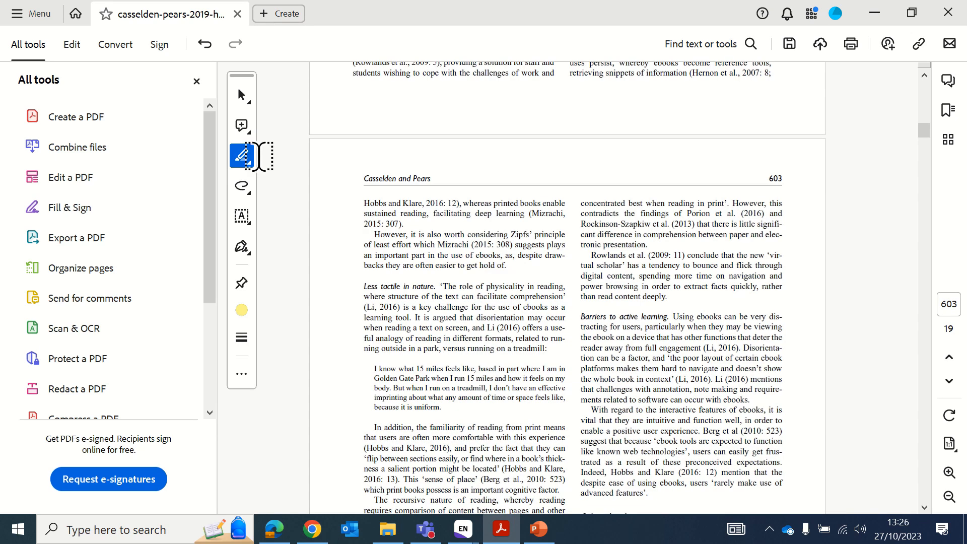
Step: Highlight the run-in heading "Less tactile in nature." on page 603 in yellow
{"action": "left_click", "coordinate": [239, 161]}
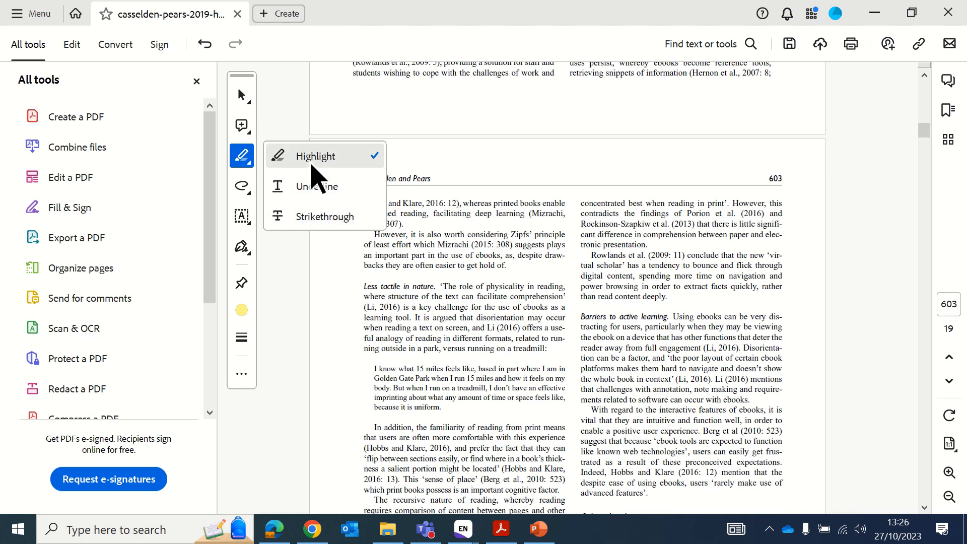
{"action": "left_click", "coordinate": [366, 284]}
{"action": "left_click_drag", "start_coordinate": [366, 283], "coordinate": [422, 284]}
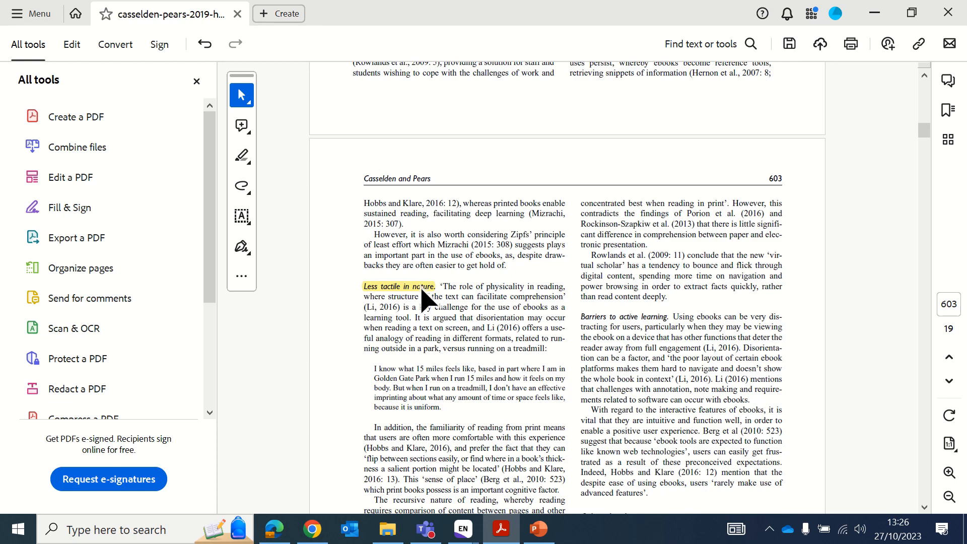
Step: Change the colour of the "Less tactile in nature." highlight on page 603 to light red
{"action": "left_click", "coordinate": [421, 290]}
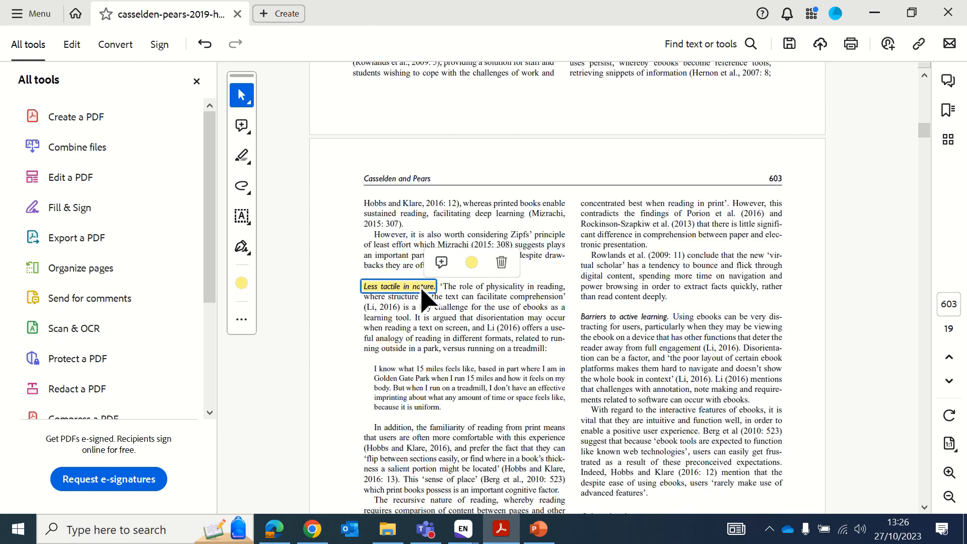
{"action": "left_click", "coordinate": [472, 262]}
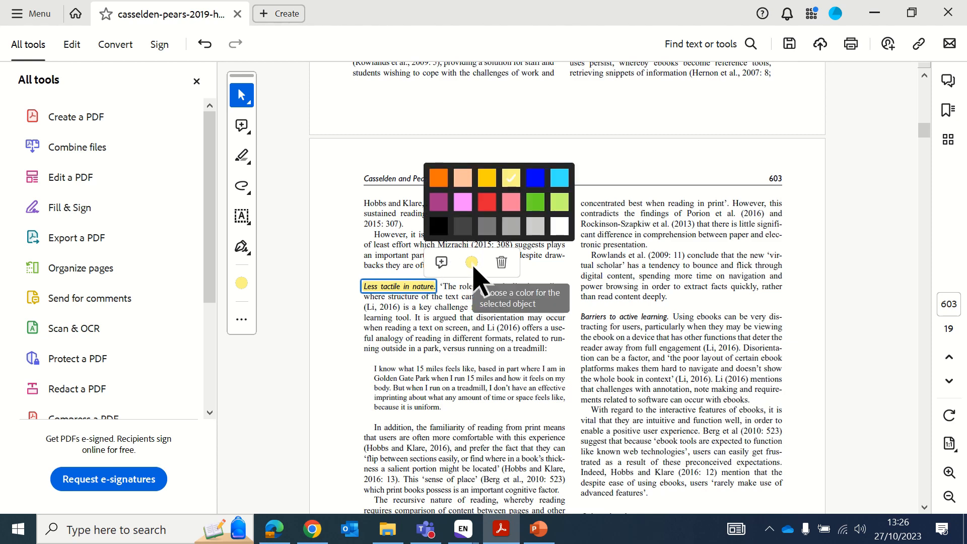
{"action": "left_click", "coordinate": [510, 203]}
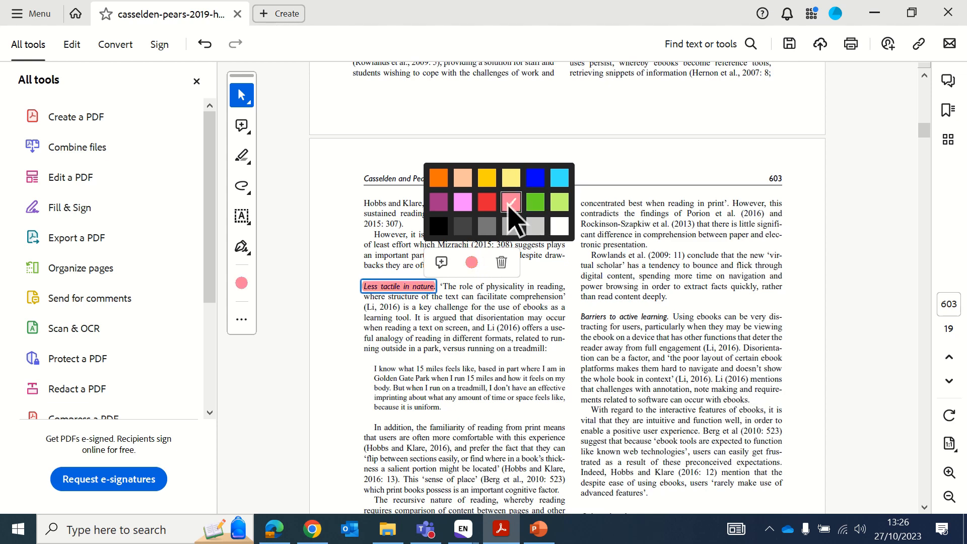
Step: Post a comment on the "Less tactile in nature." highlight starting "Navigating a digital text is different from a print text", about needing navigation tools, and close it
{"action": "left_click", "coordinate": [441, 263]}
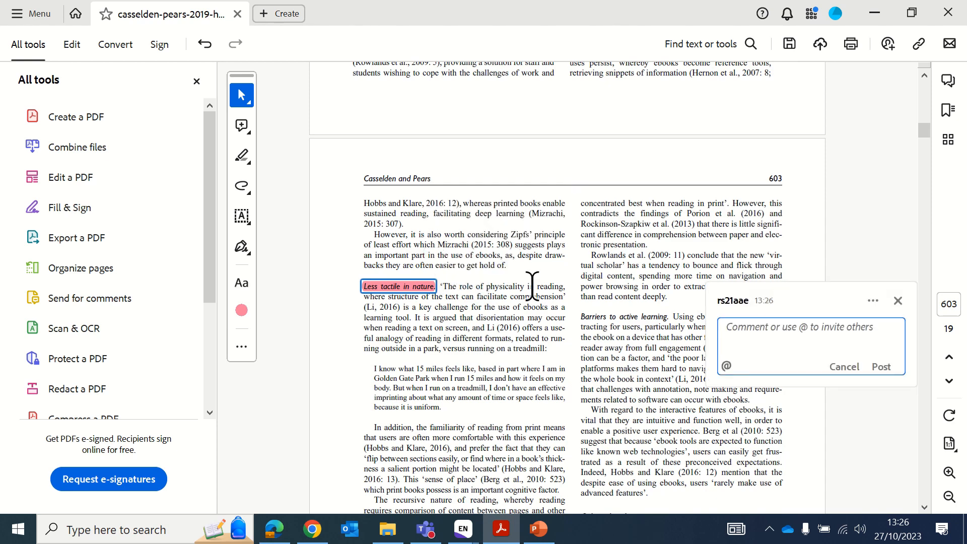
{"action": "type", "text": "Navigating a digital text is different from a print text. In print, we feel the object and easily flick through pages. In the digital age, we need to know about the tools that assist with navigation."}
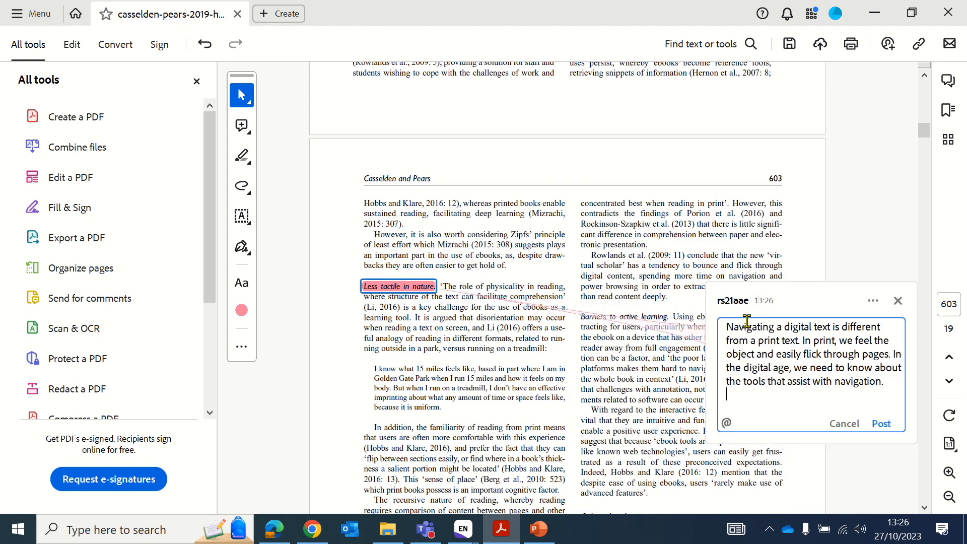
{"action": "left_click", "coordinate": [880, 425]}
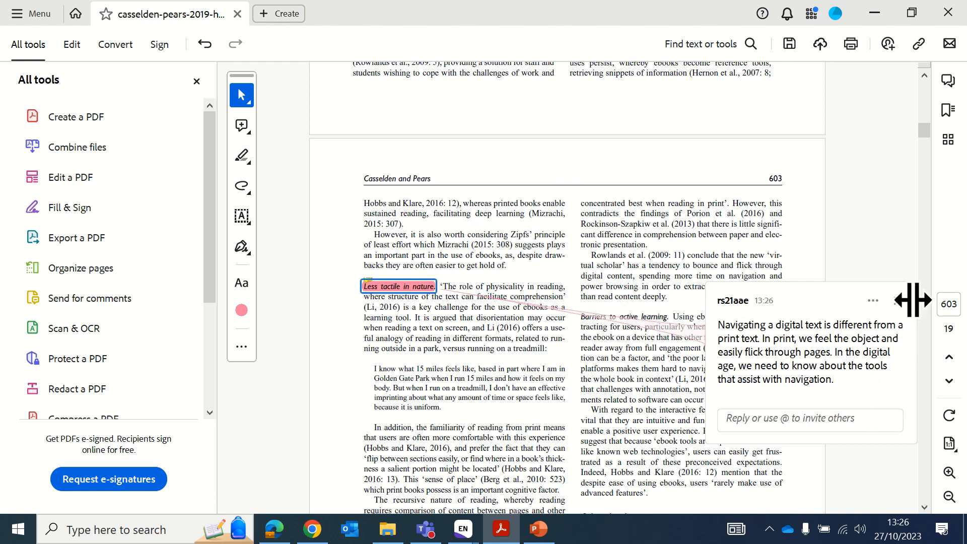
{"action": "left_click", "coordinate": [898, 301]}
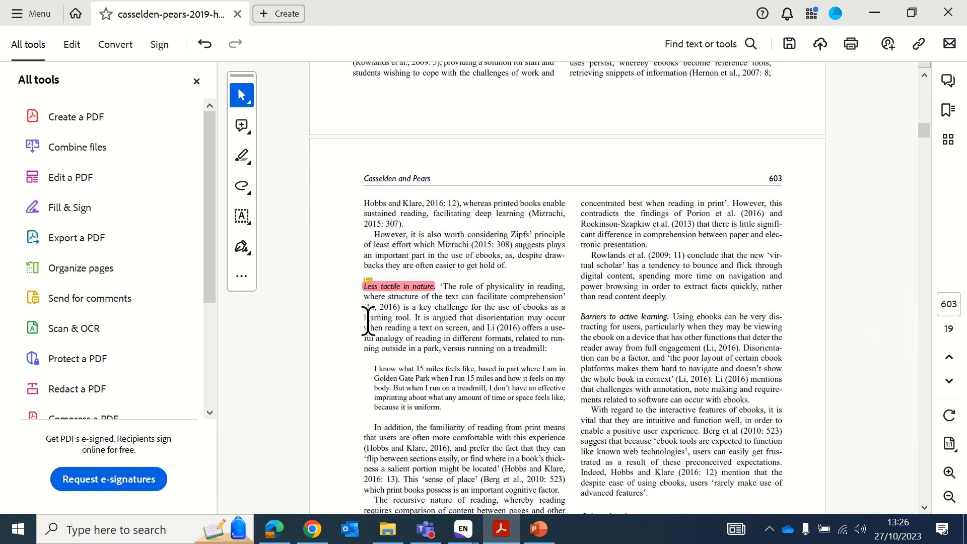
Step: Underline "when reading a text on screen, and Li (2016) offers a useful" on page 603 and colour the underline light blue
{"action": "left_click", "coordinate": [250, 165]}
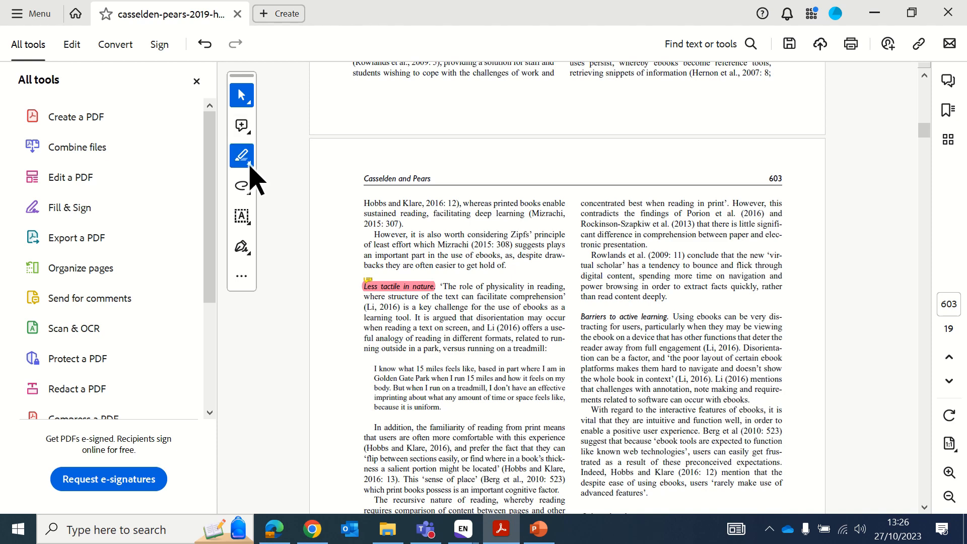
{"action": "left_click", "coordinate": [278, 187]}
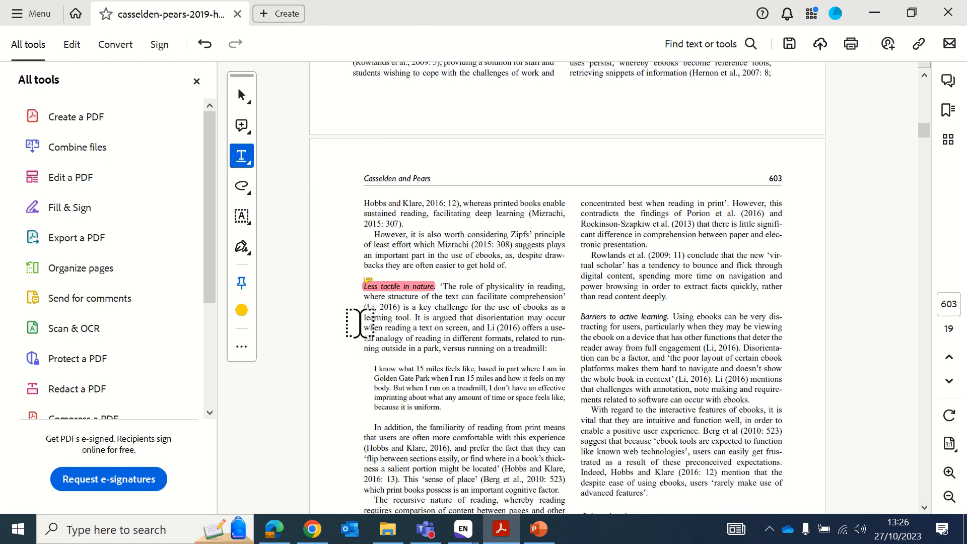
{"action": "left_click_drag", "start_coordinate": [357, 325], "coordinate": [558, 327]}
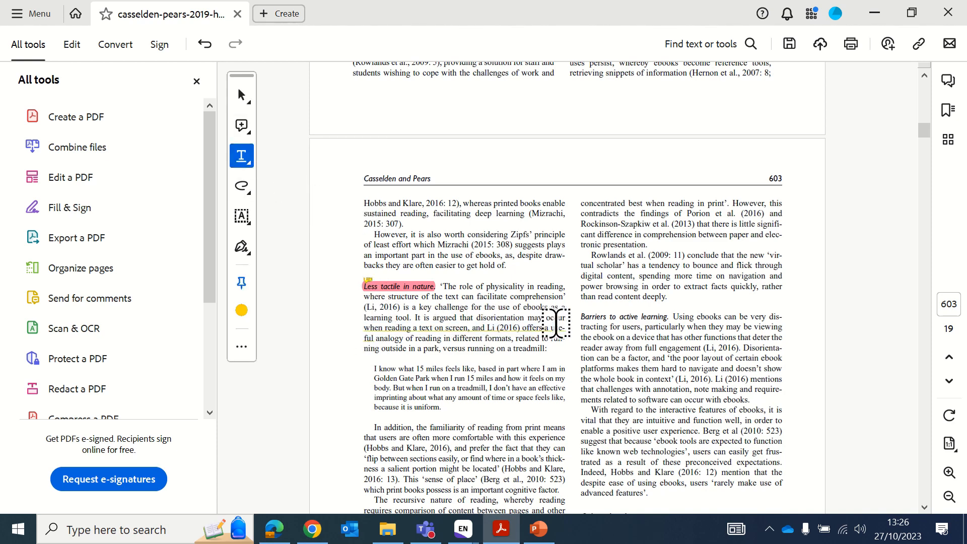
{"action": "left_click", "coordinate": [363, 326]}
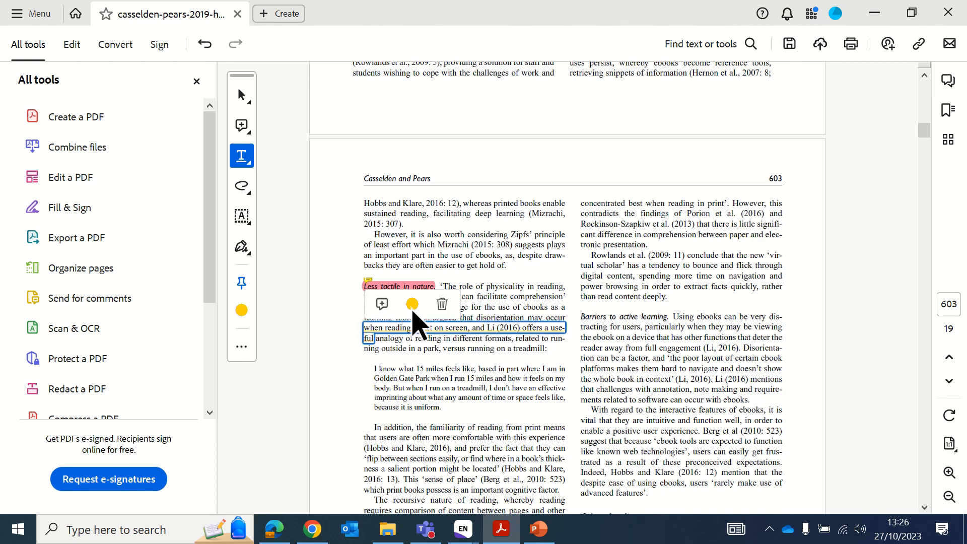
{"action": "left_click", "coordinate": [412, 307]}
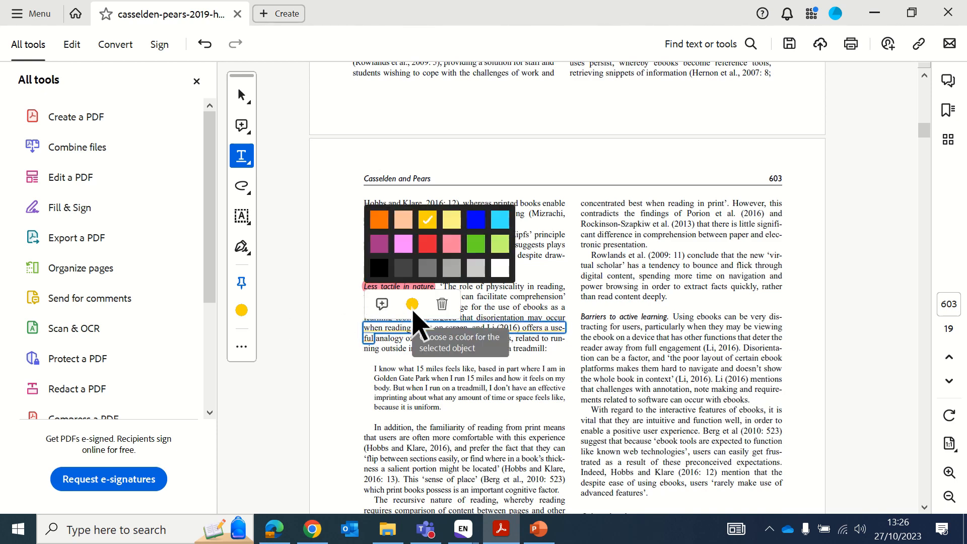
{"action": "left_click", "coordinate": [504, 222]}
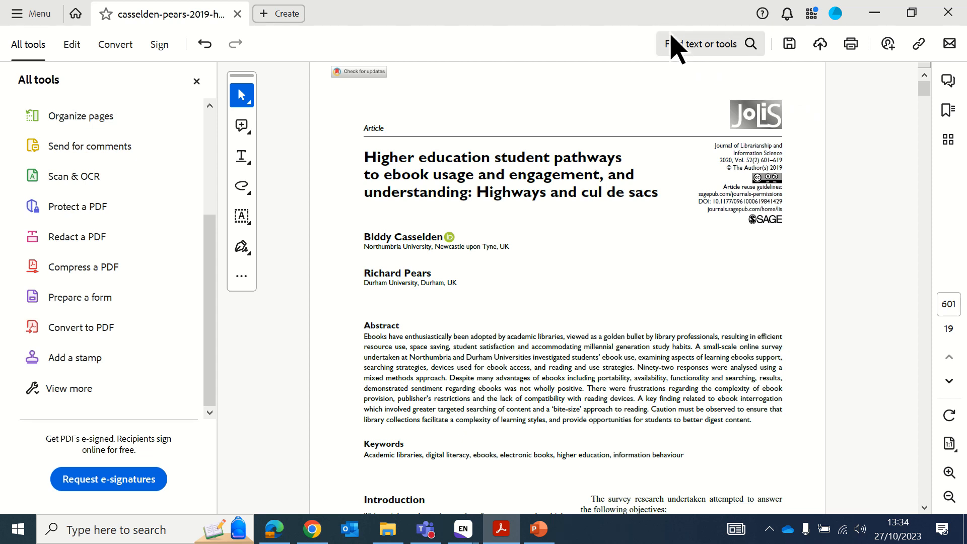
Step: Search the article for "ease of use" and select the matching run-in heading in the text
{"action": "left_click", "coordinate": [694, 44]}
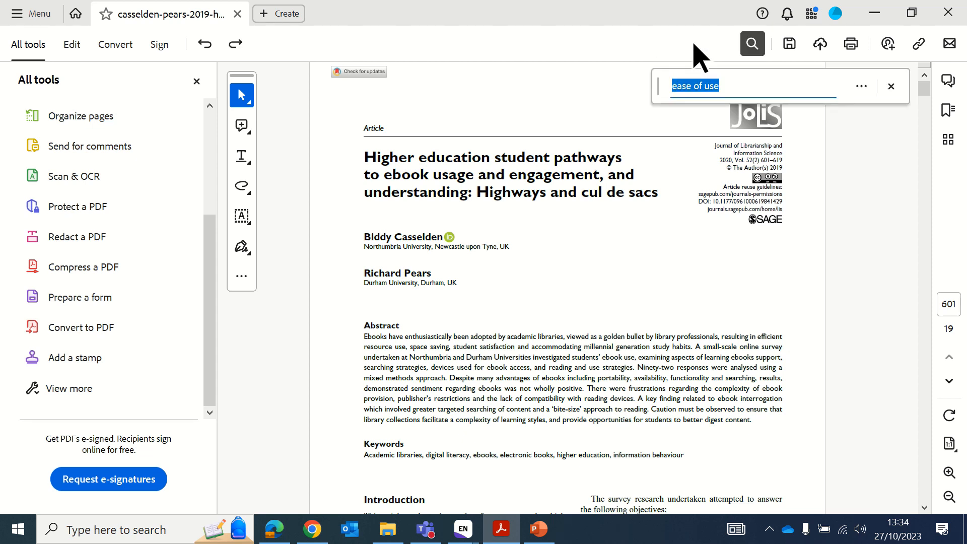
{"action": "triple_click", "coordinate": [738, 83]}
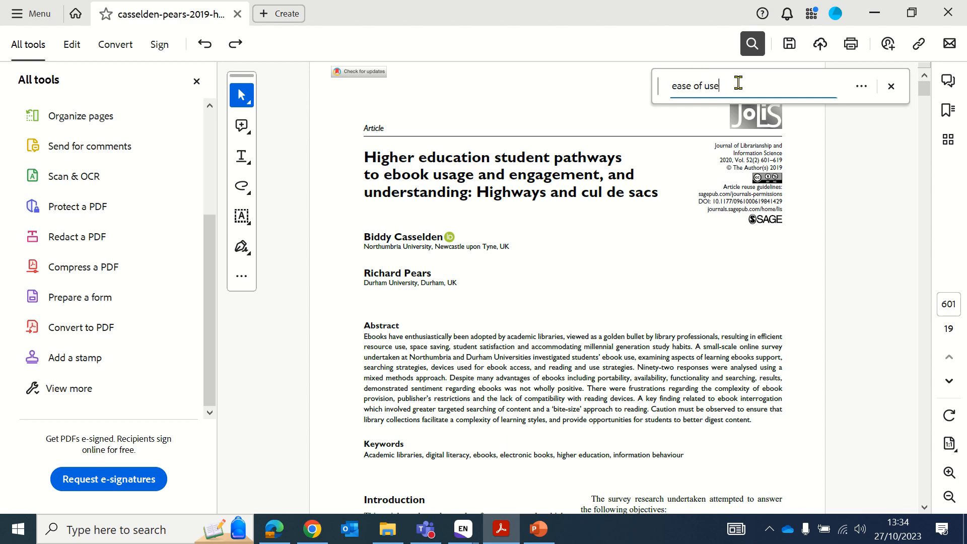
{"action": "key", "text": "Return"}
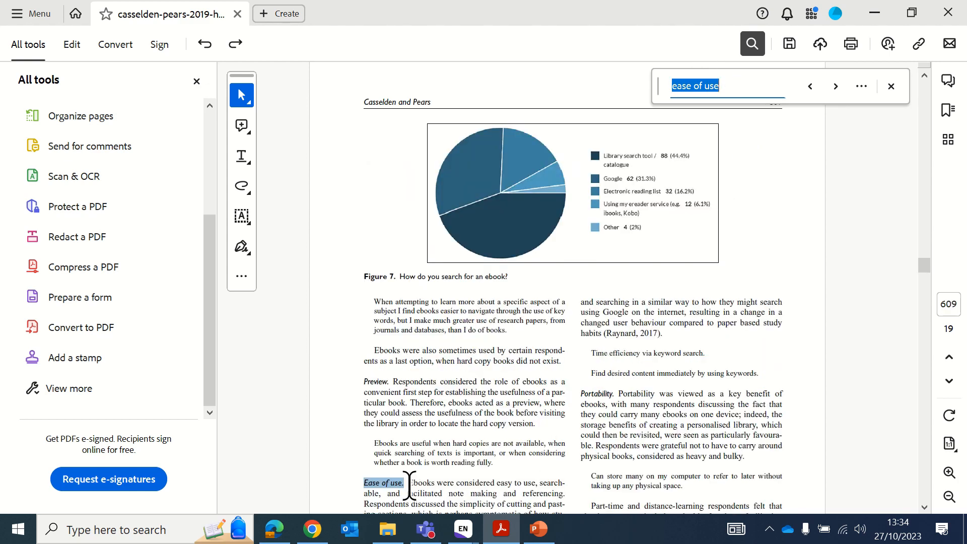
{"action": "left_click_drag", "start_coordinate": [407, 483], "coordinate": [355, 486]}
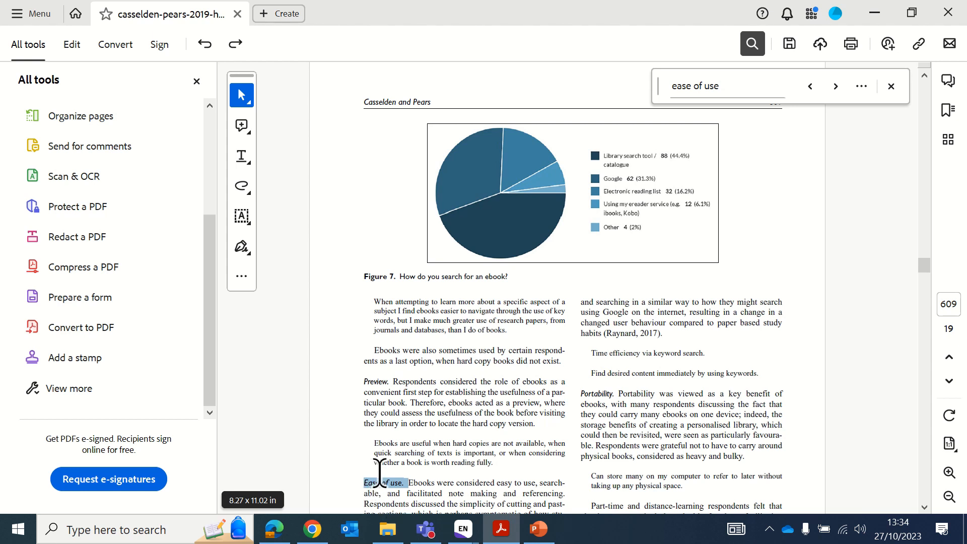
{"action": "mouse_move", "coordinate": [436, 23]}
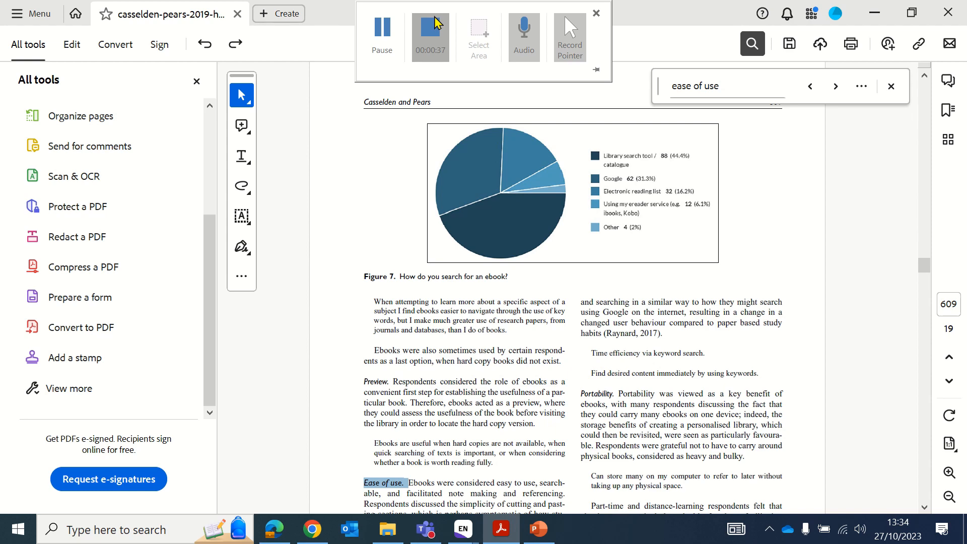
{"action": "left_click", "coordinate": [435, 23]}
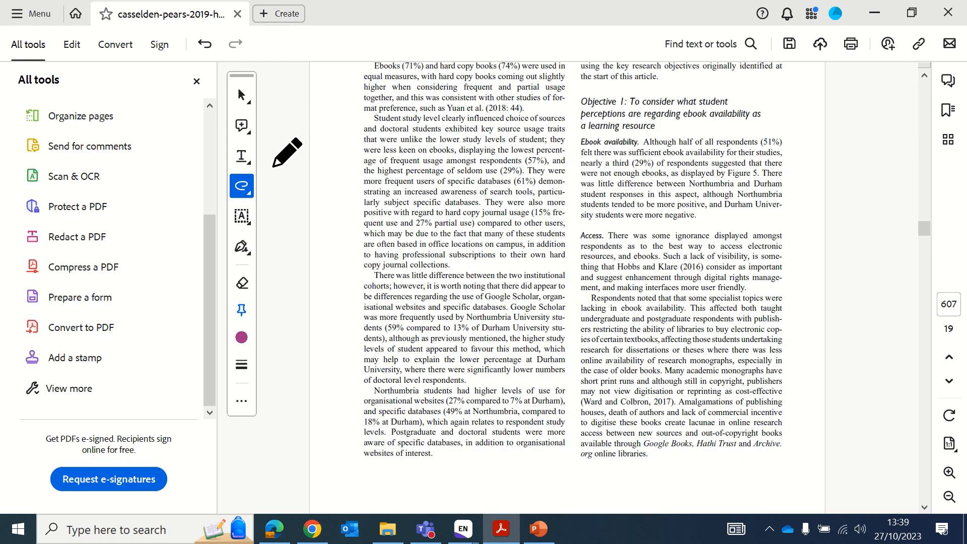
Step: Add a text callout pointing to the Access paragraph, reading "As library professionals, our role is to empower students to discover useful content."
{"action": "left_click", "coordinate": [242, 196]}
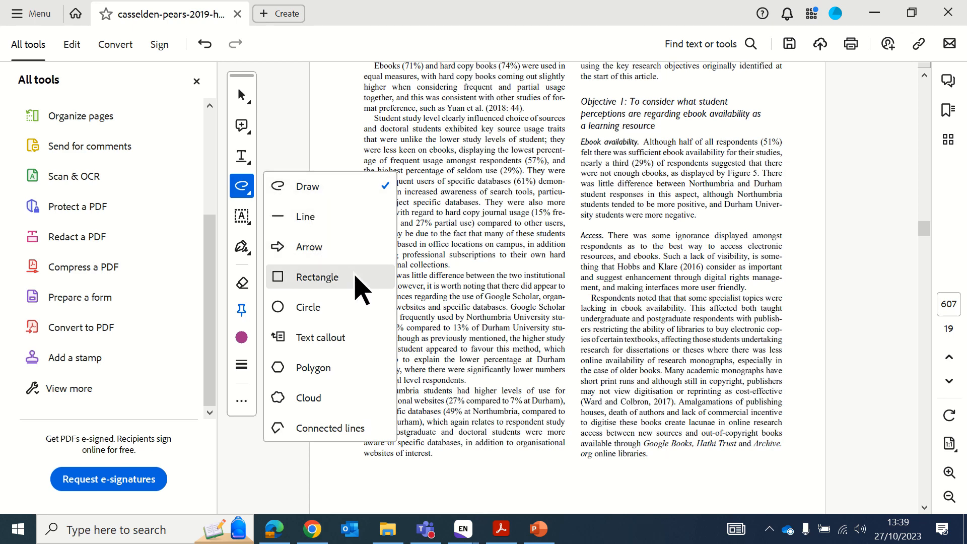
{"action": "left_click", "coordinate": [343, 339]}
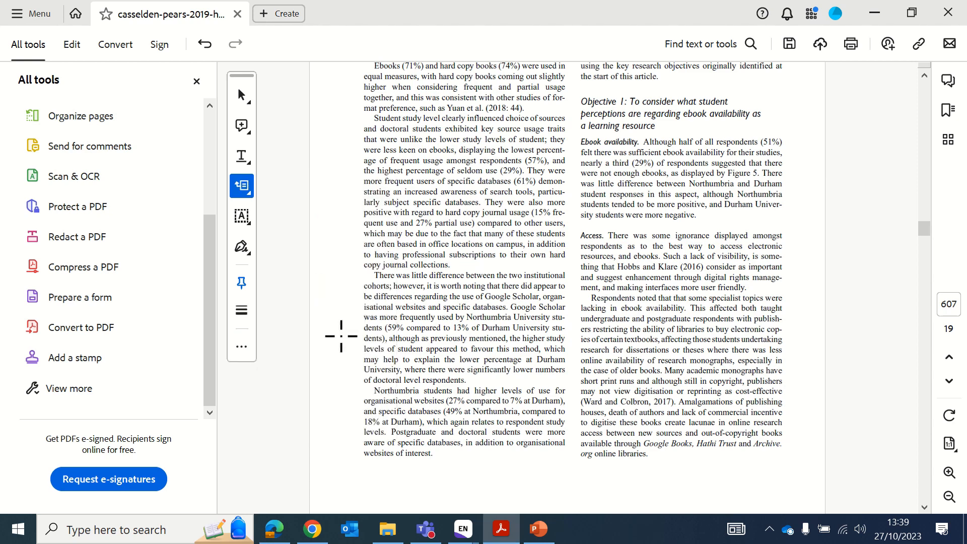
{"action": "left_click", "coordinate": [573, 251]}
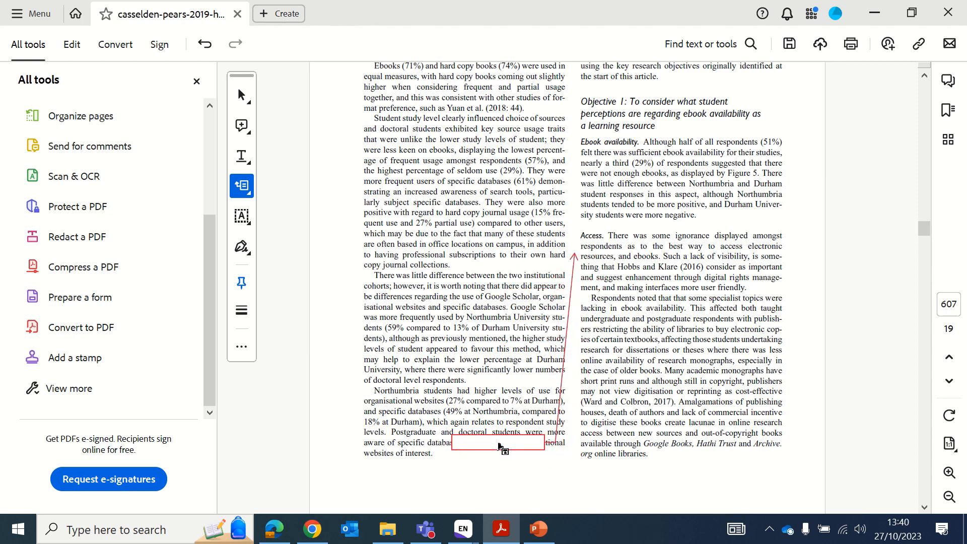
{"action": "left_click", "coordinate": [497, 441]}
{"action": "type", "text": "As library professionals, our role is to empower students to discover useful content."}
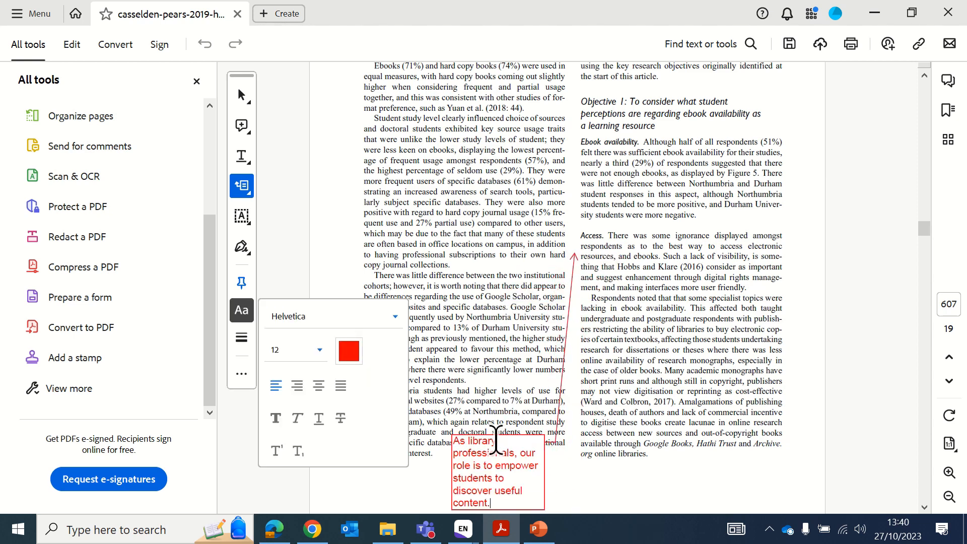
Step: Format the callout's text in black with the Adobe Thai font
{"action": "left_click_drag", "start_coordinate": [496, 502], "coordinate": [453, 440]}
{"action": "left_click", "coordinate": [352, 360]}
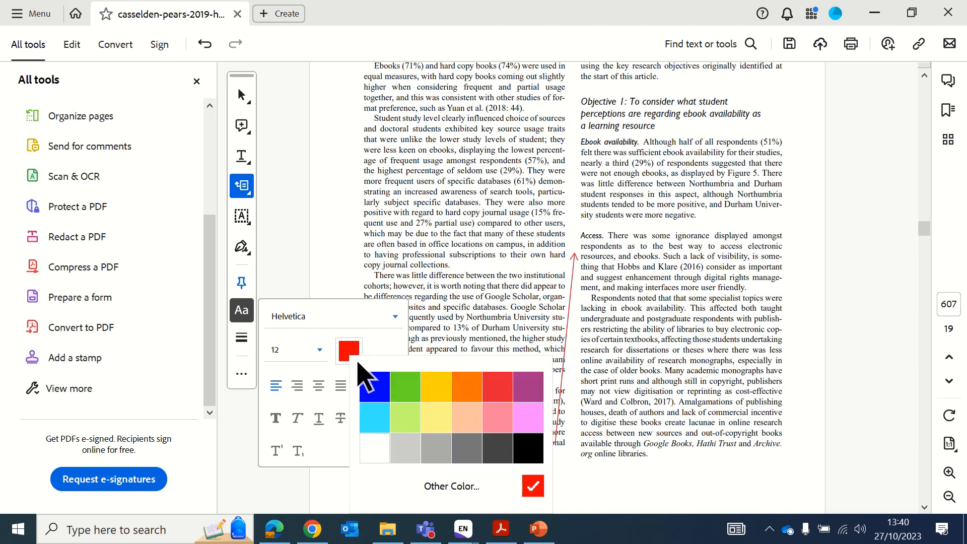
{"action": "left_click", "coordinate": [537, 445]}
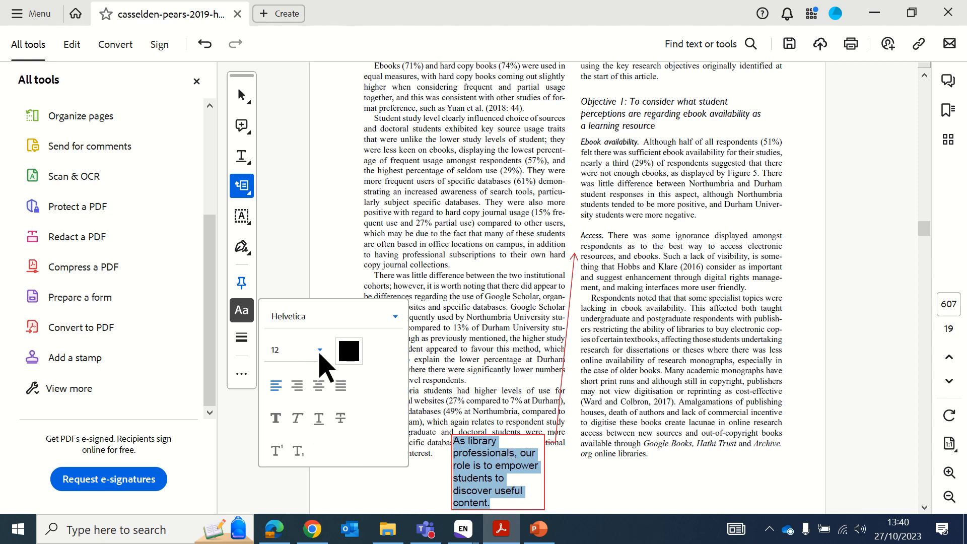
{"action": "left_click", "coordinate": [395, 319]}
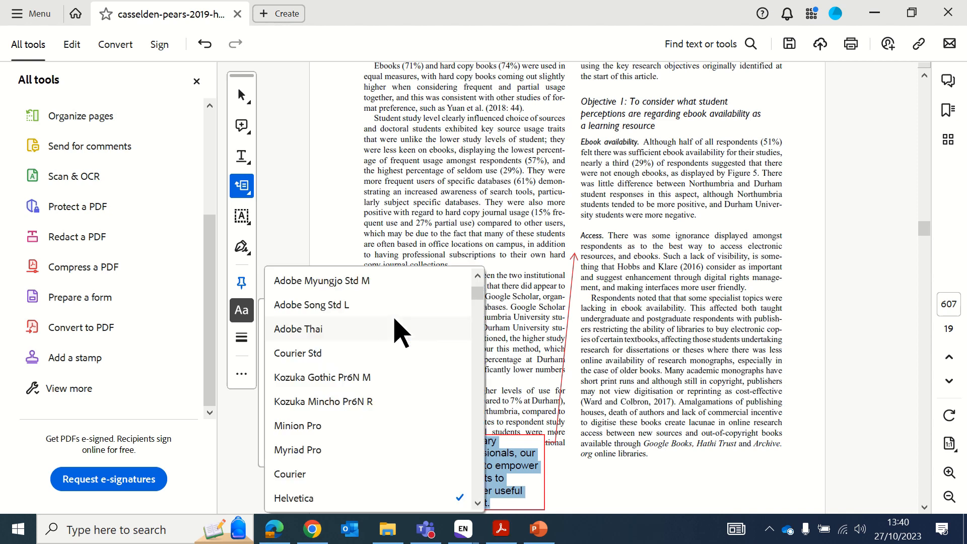
{"action": "left_click", "coordinate": [361, 328]}
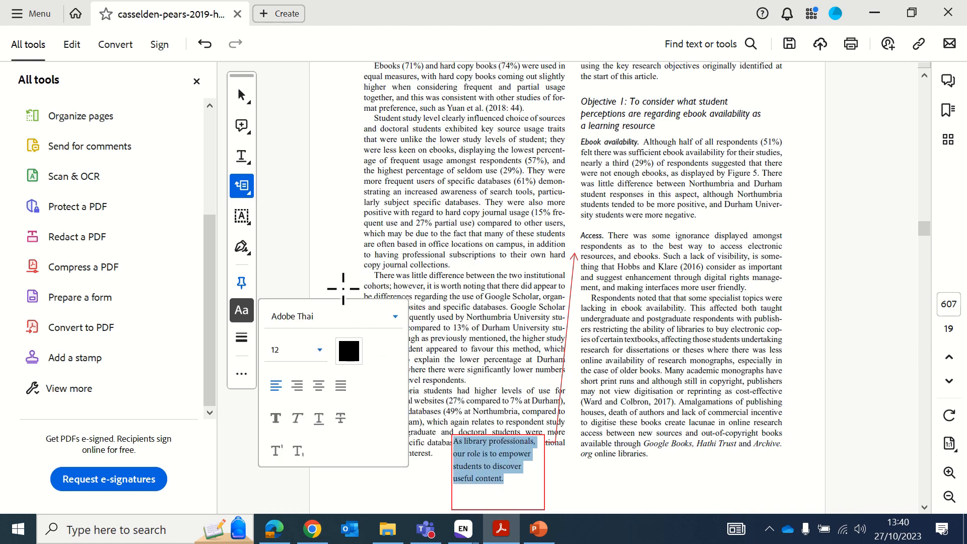
{"action": "left_click_drag", "start_coordinate": [343, 290], "coordinate": [390, 469]}
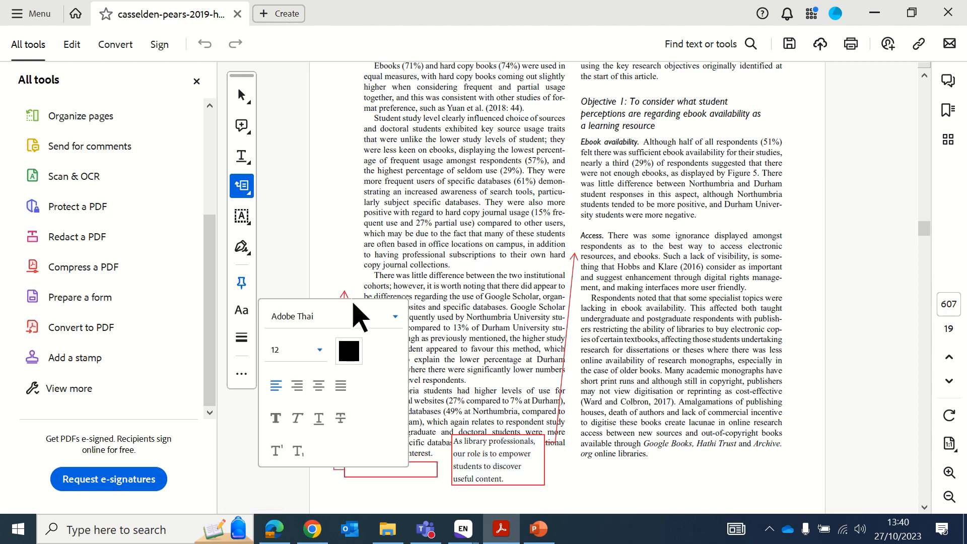
Step: Delete the "As library professionals" callout and the empty callout beside it on page 607
{"action": "left_click", "coordinate": [242, 97]}
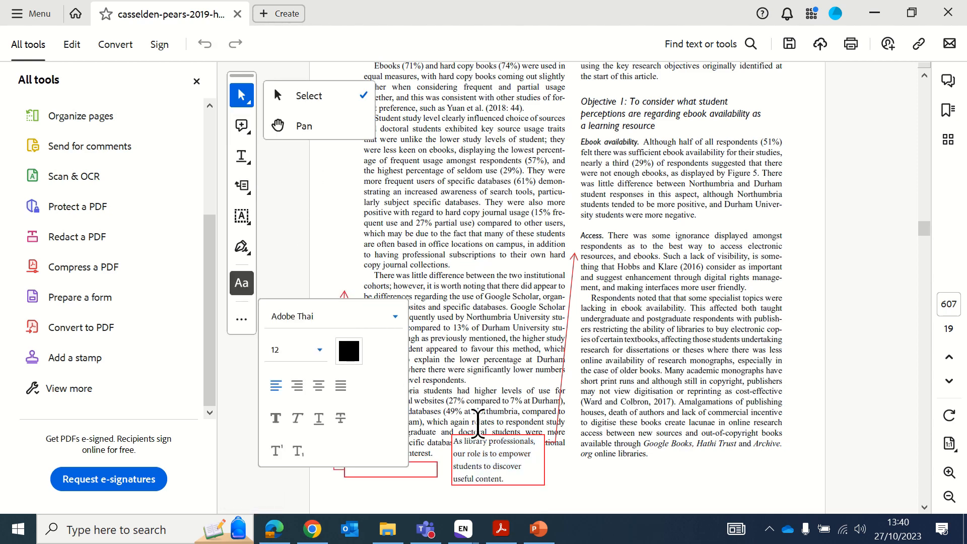
{"action": "left_click", "coordinate": [492, 443]}
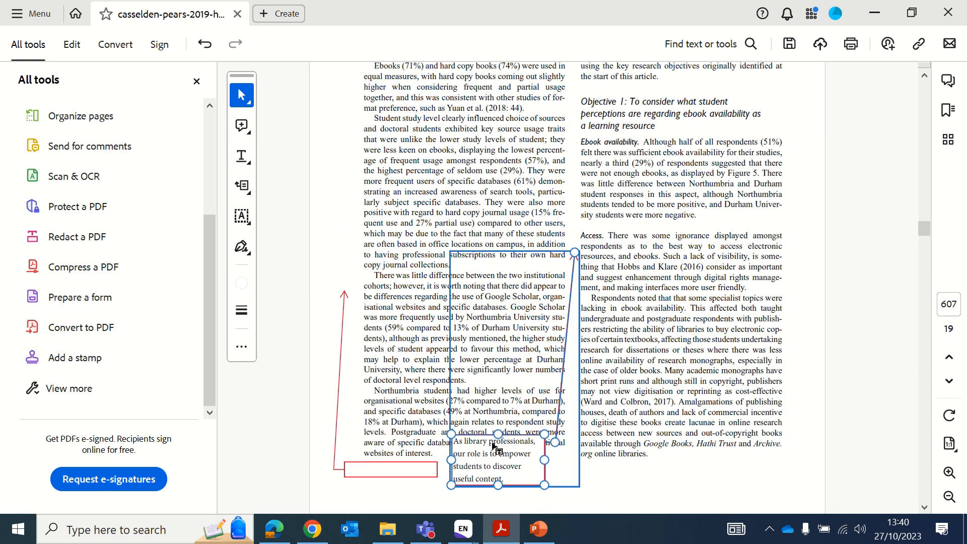
{"action": "key", "text": "Delete"}
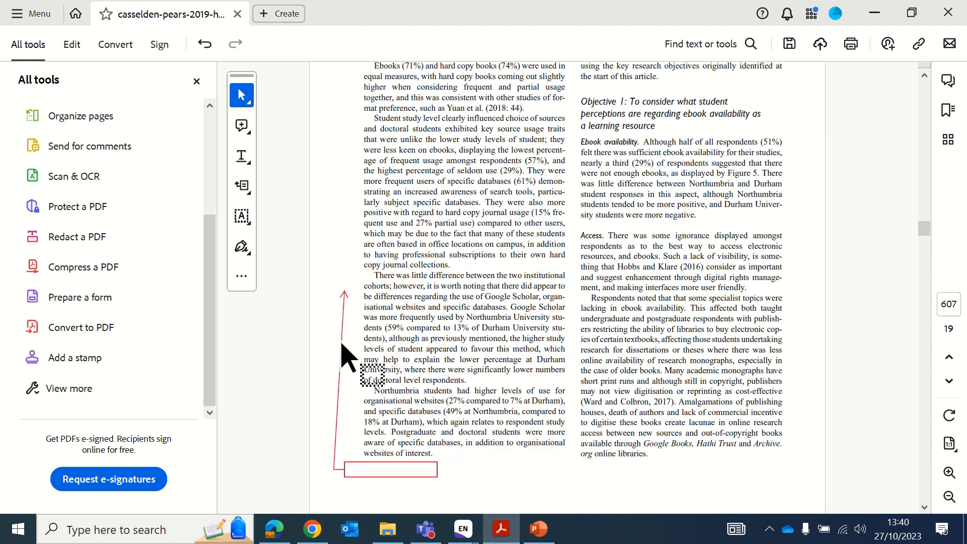
{"action": "left_click", "coordinate": [385, 471]}
{"action": "key", "text": "Delete"}
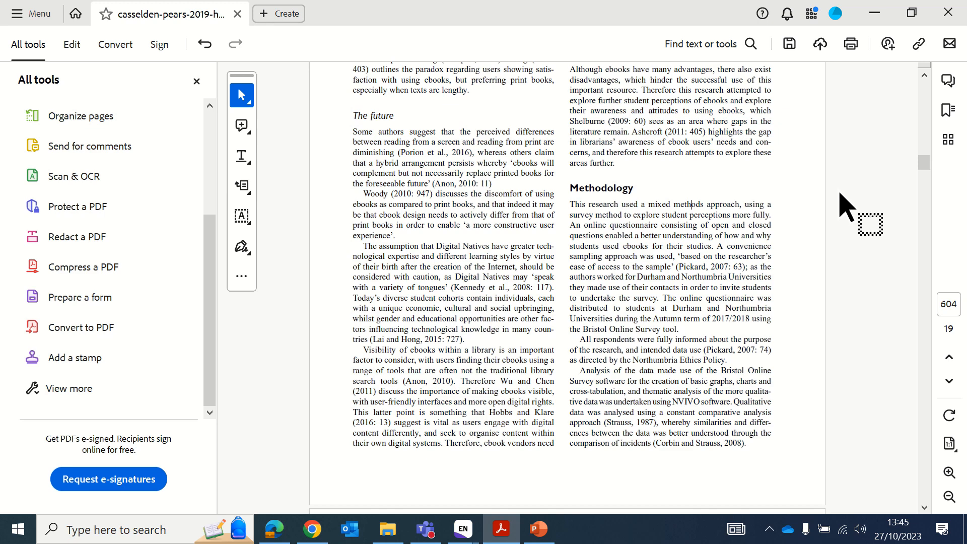
Step: Open the document's bookmarks and add a bookmark named "Methodology" from the Methodology heading on page 604
{"action": "left_click", "coordinate": [949, 111]}
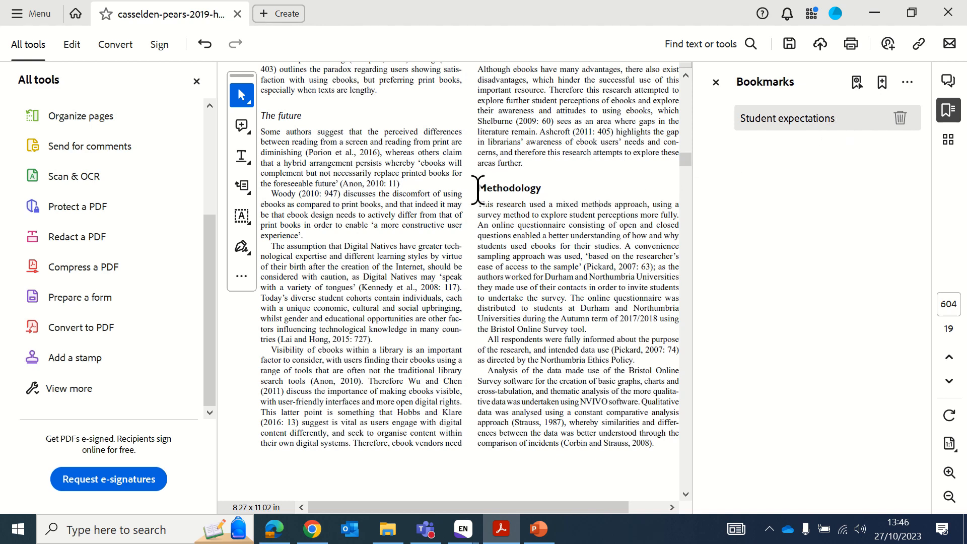
{"action": "left_click_drag", "start_coordinate": [477, 190], "coordinate": [545, 190]}
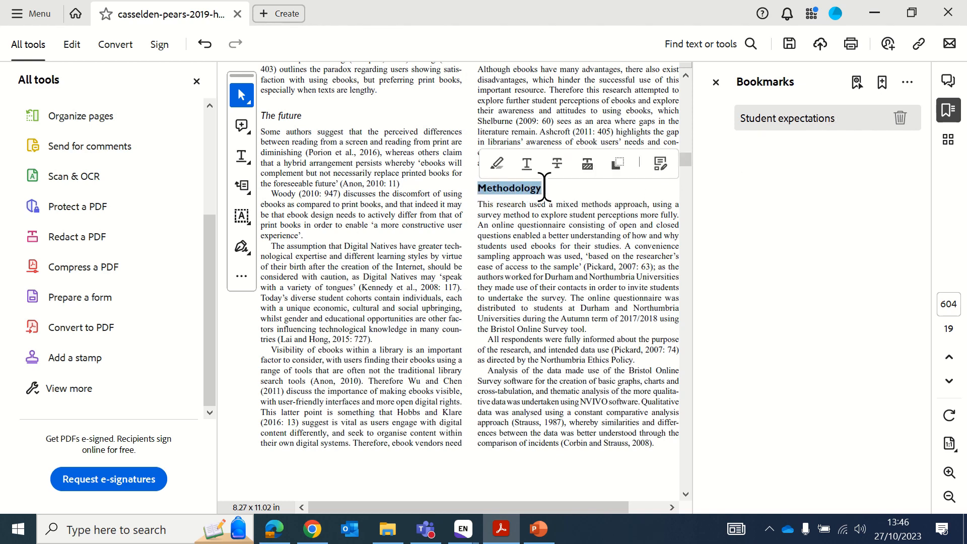
{"action": "left_click", "coordinate": [881, 91]}
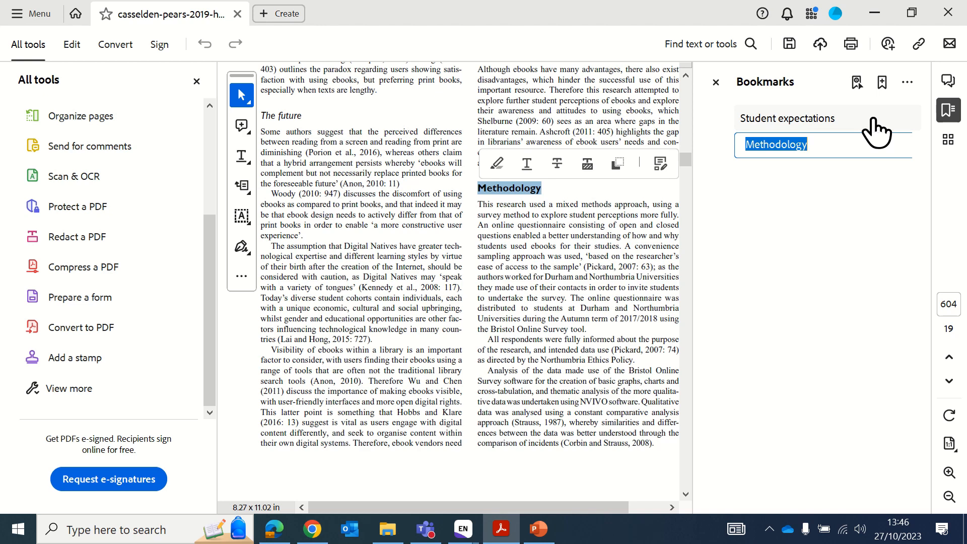
{"action": "key", "text": "Return"}
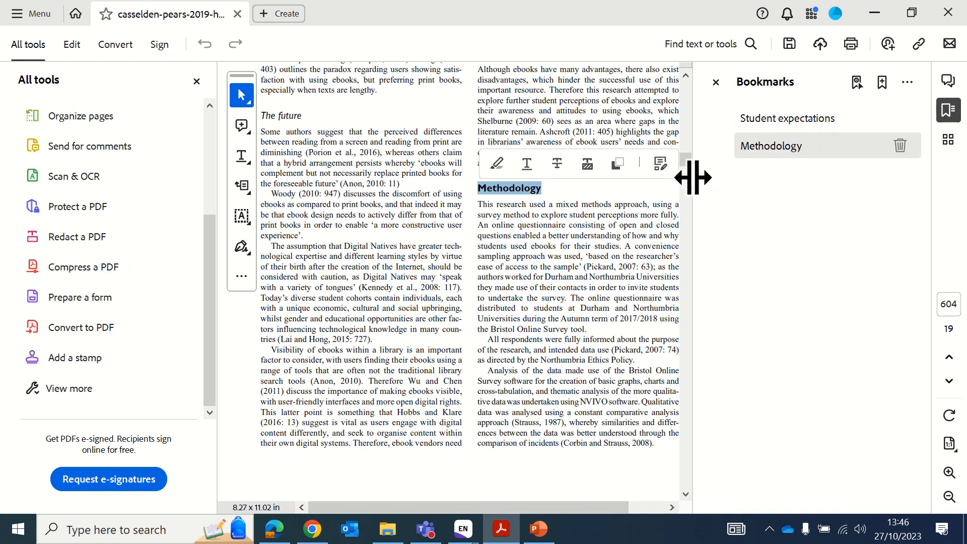
Step: Add a bookmark named "Less tactile" at the highlighted "Less tactile in nature" heading on page 603
{"action": "left_click_drag", "start_coordinate": [685, 160], "coordinate": [690, 129]}
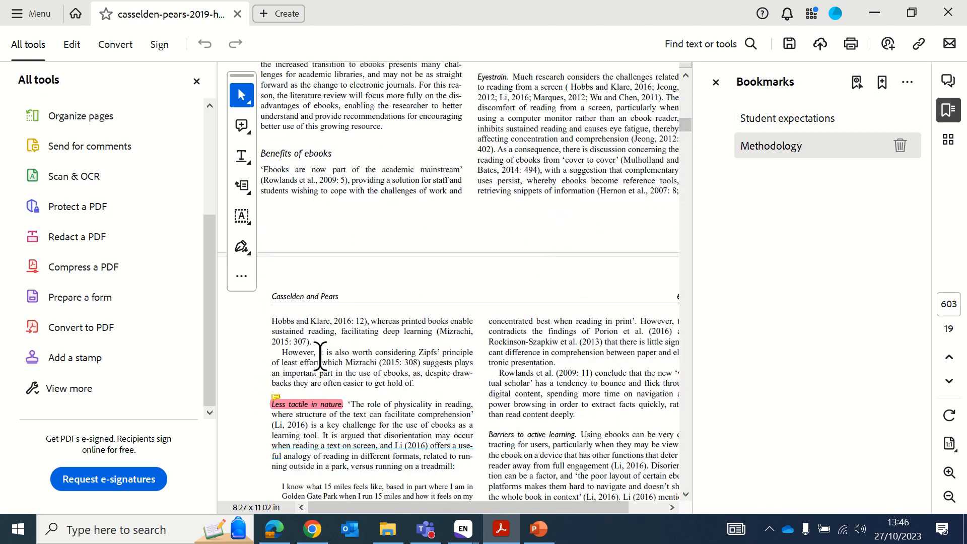
{"action": "mouse_move", "coordinate": [281, 410]}
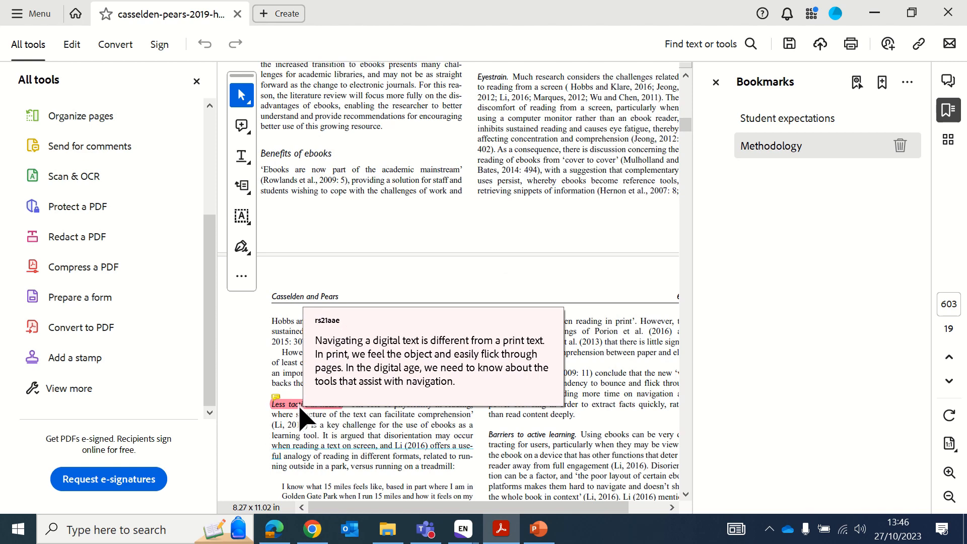
{"action": "left_click", "coordinate": [300, 406]}
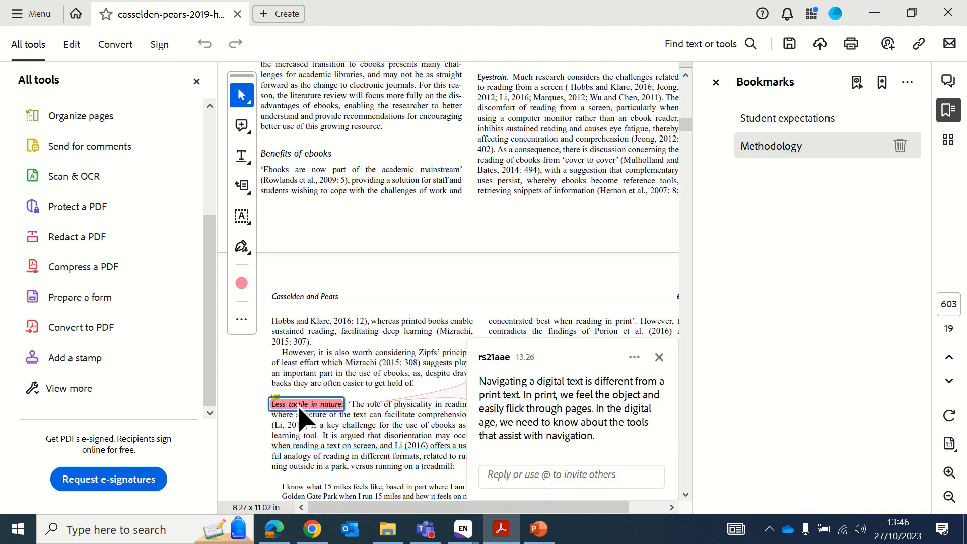
{"action": "left_click", "coordinate": [887, 88]}
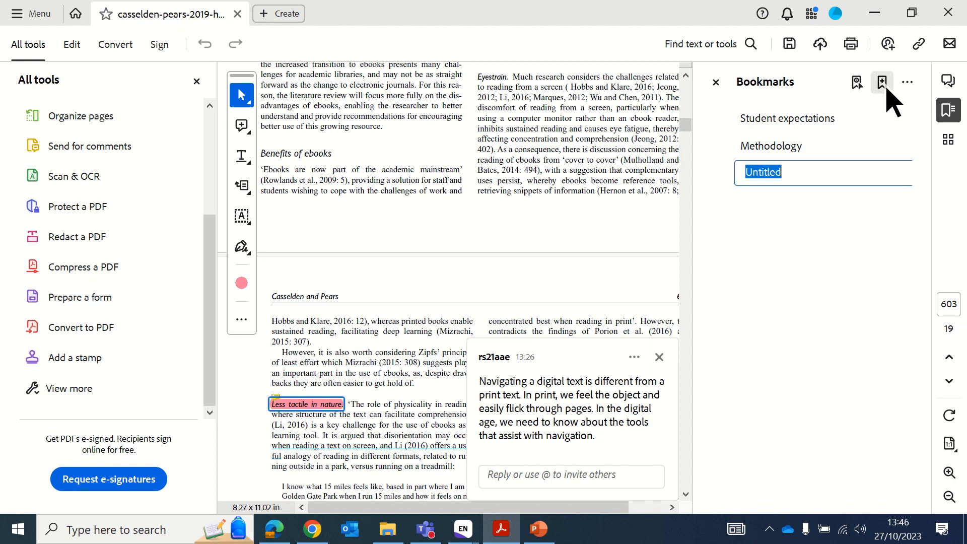
{"action": "type", "text": "Less ta"}
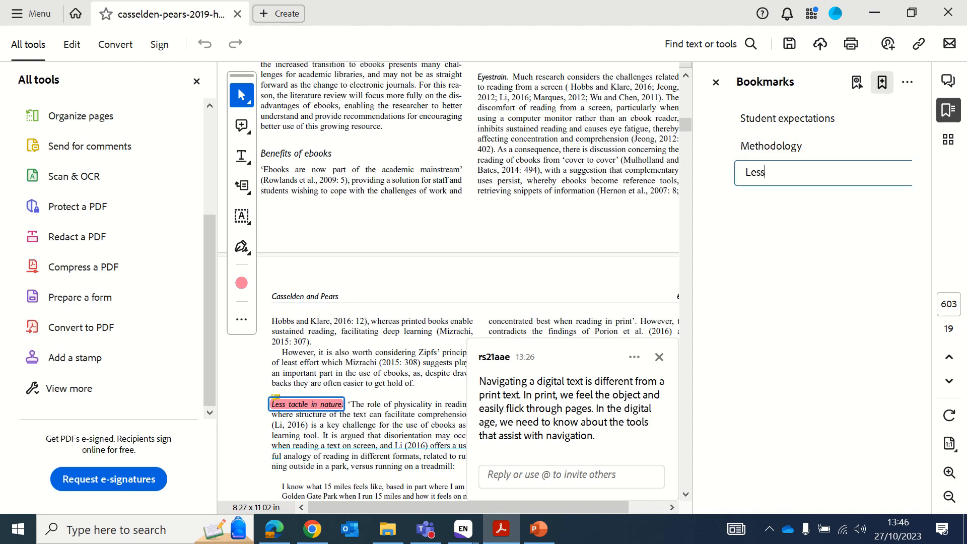
{"action": "type", "text": "e"}
{"action": "key", "text": "BackSpace"}
{"action": "key", "text": "BackSpace"}
{"action": "key", "text": "BackSpace"}
{"action": "type", "text": "tile"}
{"action": "key", "text": "Return"}
Step: Bookmark the "Disadvantages of ebooks" heading on page 602 and name the bookmark "27 Oct"
{"action": "scroll", "coordinate": [459, 292], "scroll_direction": "up", "scroll_amount": 6}
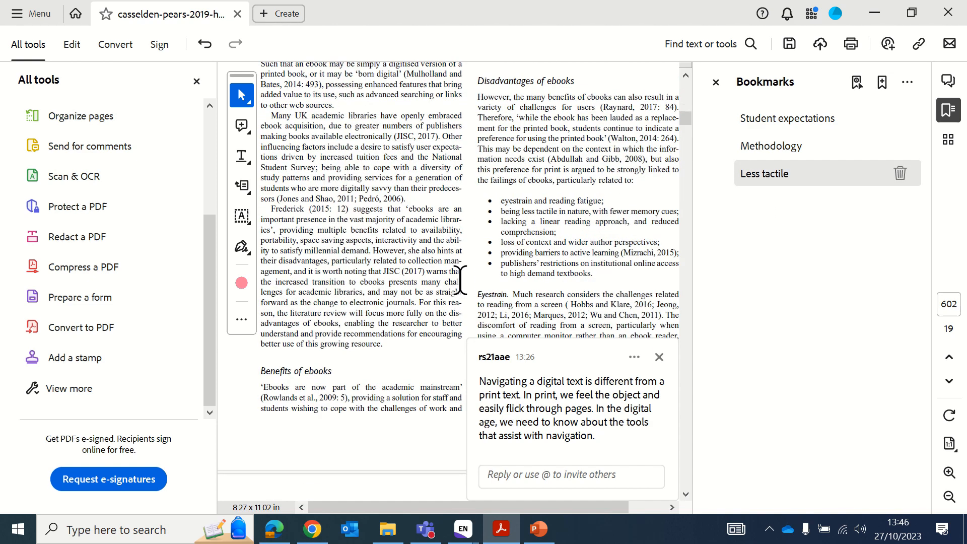
{"action": "scroll", "coordinate": [461, 278], "scroll_direction": "up", "scroll_amount": 2}
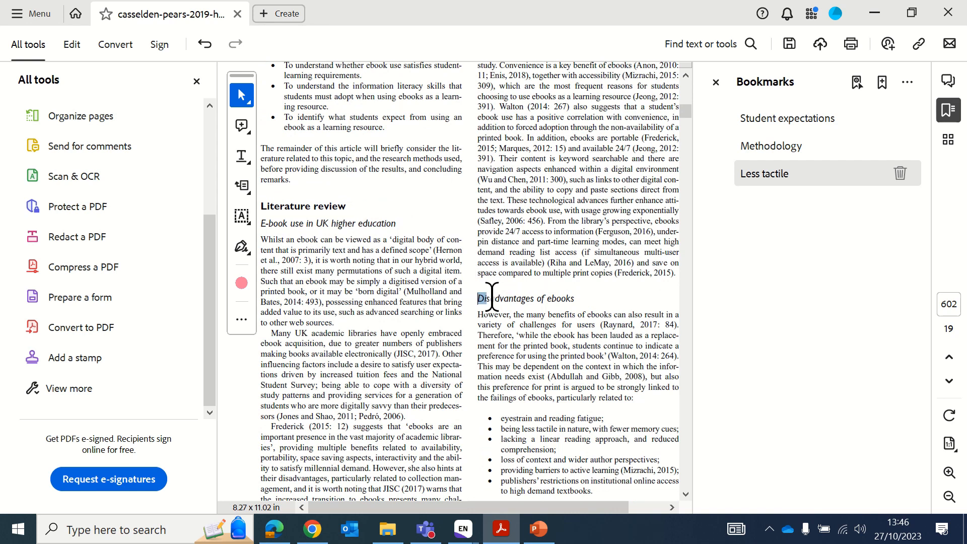
{"action": "left_click_drag", "start_coordinate": [488, 295], "coordinate": [579, 293]}
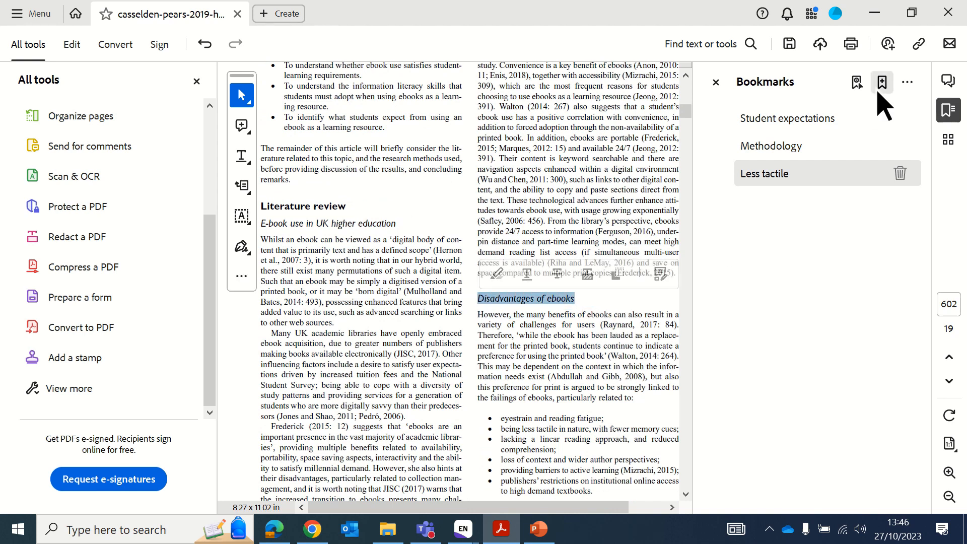
{"action": "left_click", "coordinate": [879, 91]}
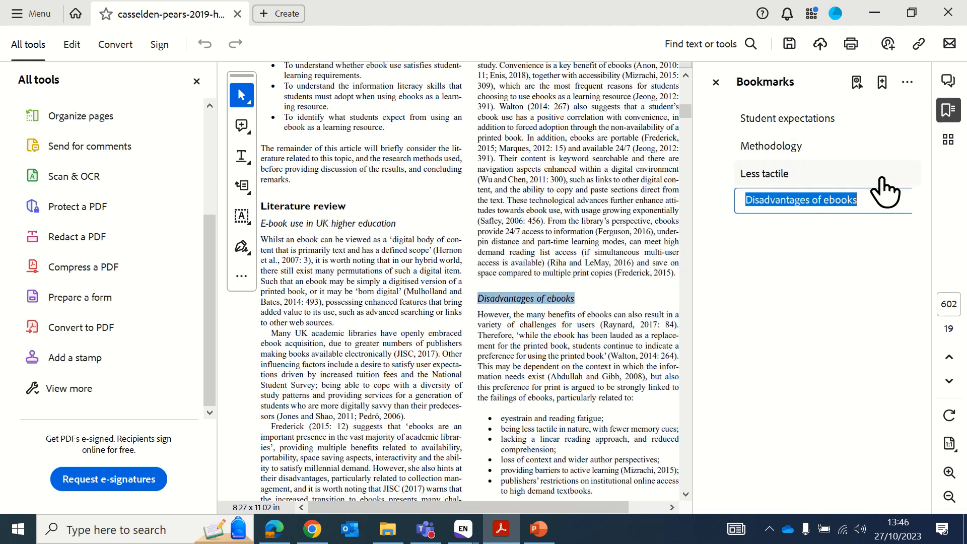
{"action": "key", "text": "End"}
{"action": "key", "text": "BackSpace"}
{"action": "key", "text": "BackSpace"}
{"action": "key", "text": "BackSpace"}
{"action": "key", "text": "BackSpace"}
{"action": "key", "text": "BackSpace"}
{"action": "key", "text": "BackSpace"}
{"action": "key", "text": "BackSpace"}
{"action": "key", "text": "BackSpace"}
{"action": "key", "text": "BackSpace"}
{"action": "key", "text": "BackSpace"}
{"action": "key", "text": "BackSpace"}
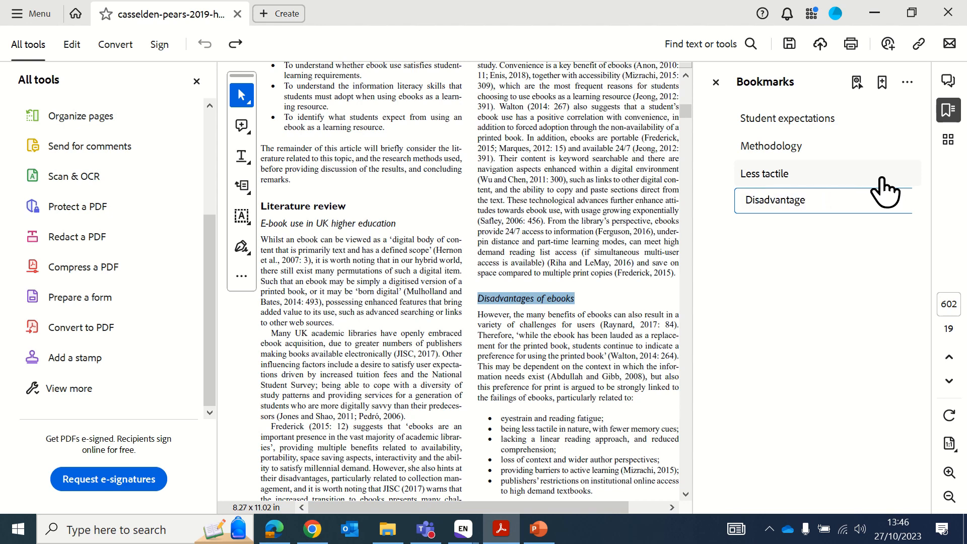
{"action": "key", "text": "BackSpace"}
{"action": "key", "text": "BackSpace"}
{"action": "key", "text": "BackSpace"}
{"action": "key", "text": "BackSpace"}
{"action": "key", "text": "BackSpace"}
{"action": "key", "text": "BackSpace"}
{"action": "key", "text": "BackSpace"}
{"action": "key", "text": "BackSpace"}
{"action": "key", "text": "BackSpace"}
{"action": "key", "text": "BackSpace"}
{"action": "key", "text": "BackSpace"}
{"action": "key", "text": "BackSpace"}
{"action": "type", "text": "27 Oct"}
{"action": "key", "text": "Return"}
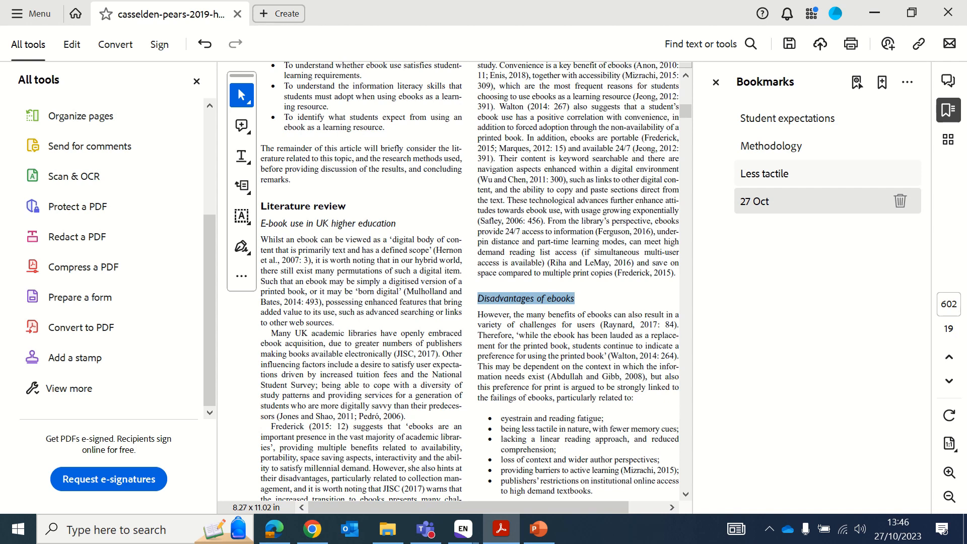
Step: Jump through the article using the Student expectations, Methodology and Less tactile bookmarks in turn
{"action": "left_click", "coordinate": [813, 124]}
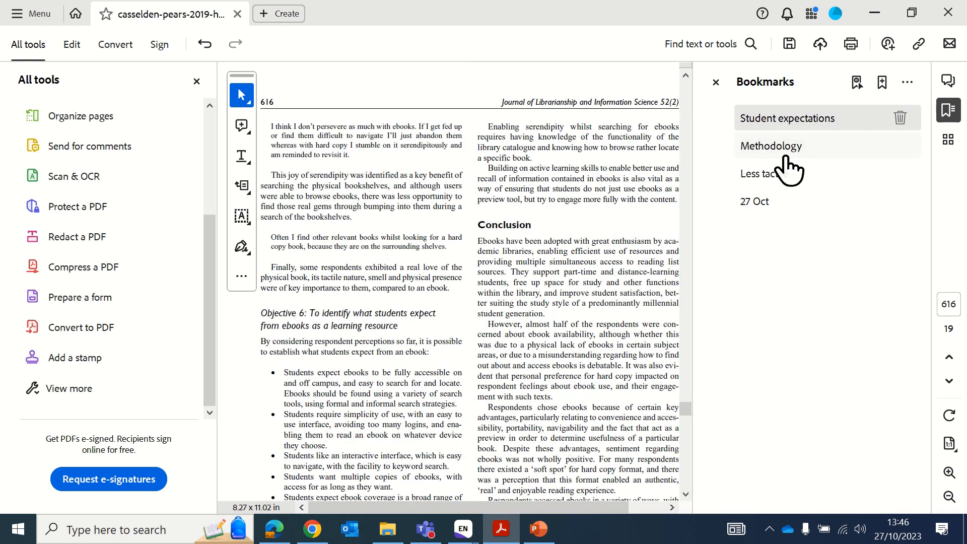
{"action": "left_click", "coordinate": [784, 144]}
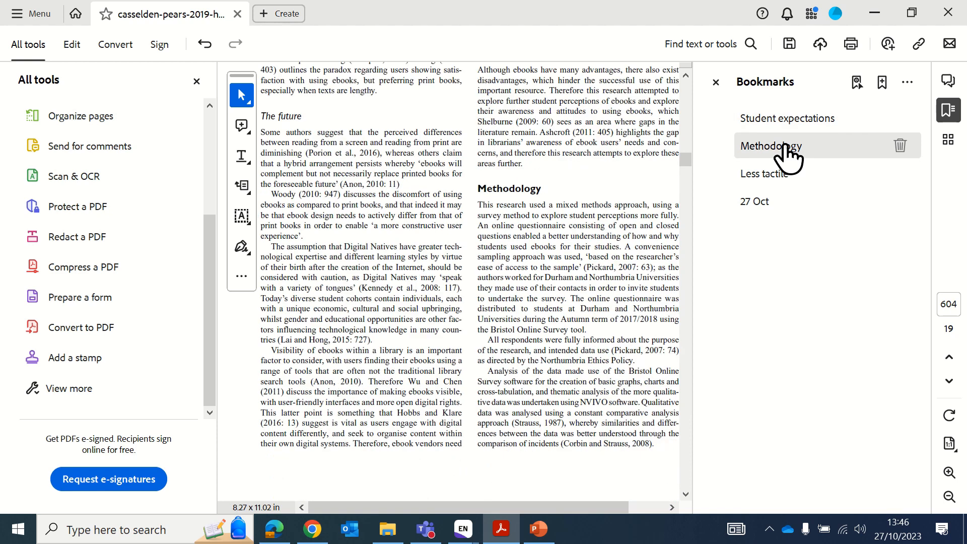
{"action": "left_click", "coordinate": [762, 173]}
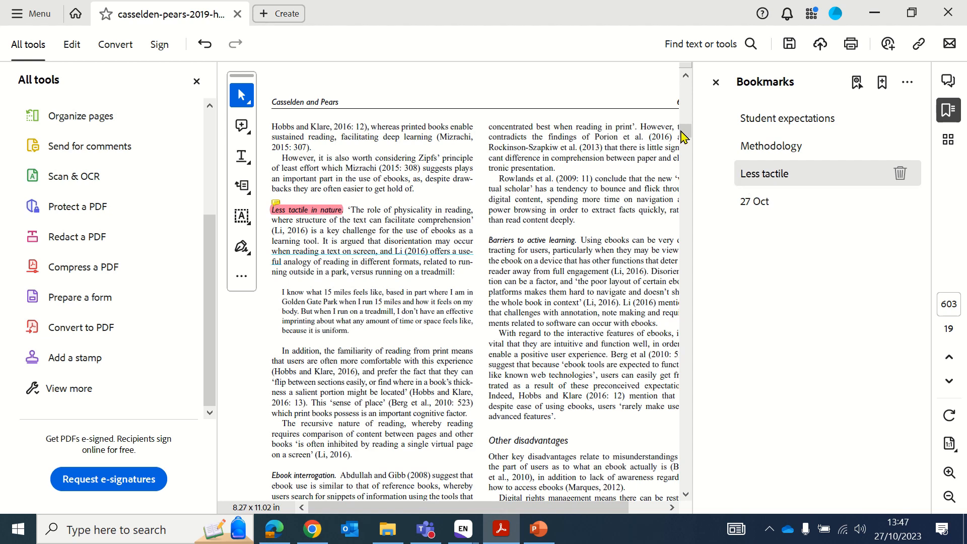
{"action": "mouse_move", "coordinate": [430, 6]}
{"action": "left_click", "coordinate": [430, 27]}
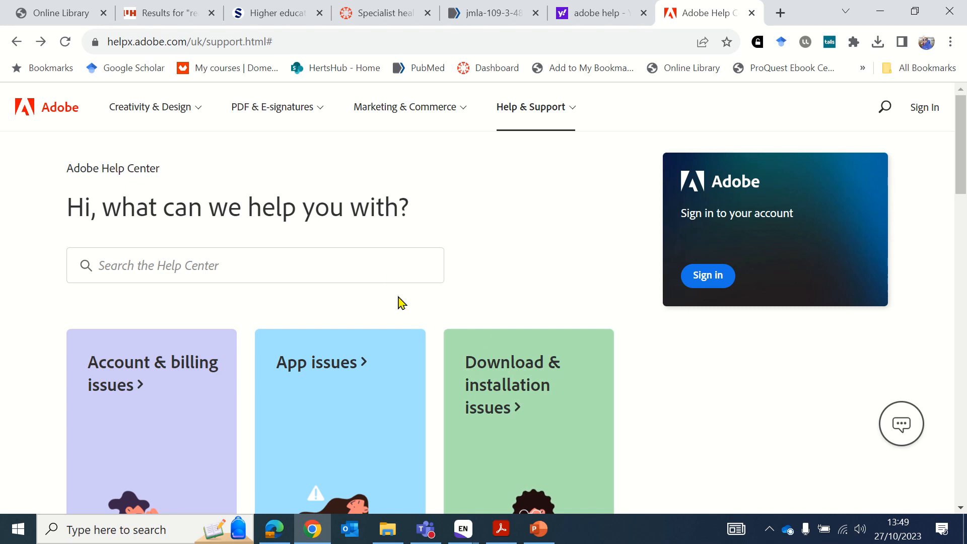
Step: Switch to the Adobe Help Center in Chrome and search it for bookmark help using the suggested query "bookmark page"
{"action": "left_click", "coordinate": [357, 265]}
{"action": "type", "text": "boom"}
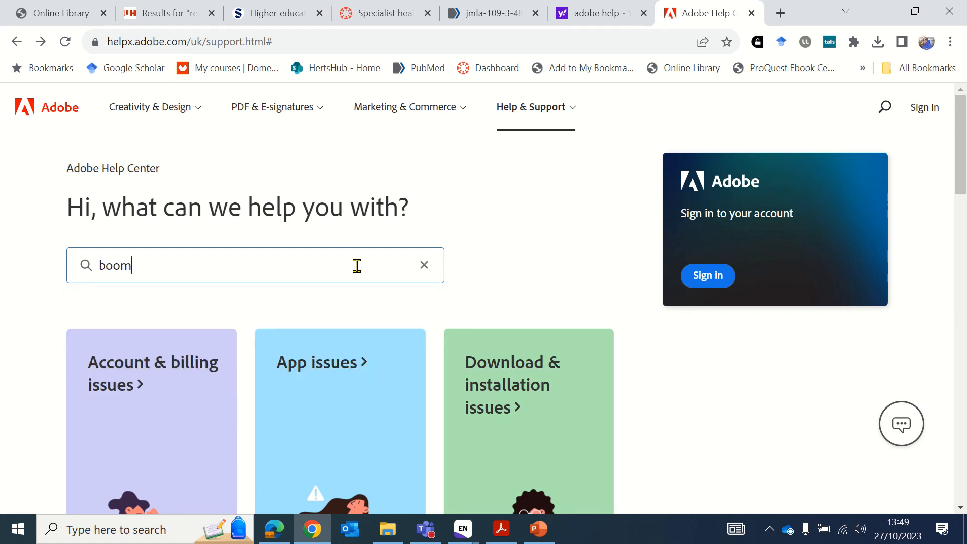
{"action": "key", "text": "BackSpace"}
{"action": "type", "text": "kmark"}
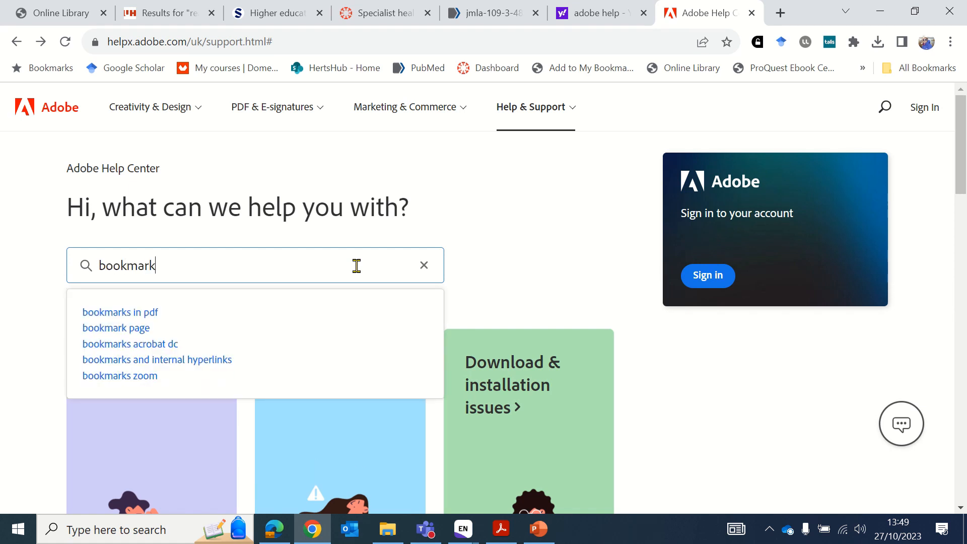
{"action": "left_click", "coordinate": [144, 329]}
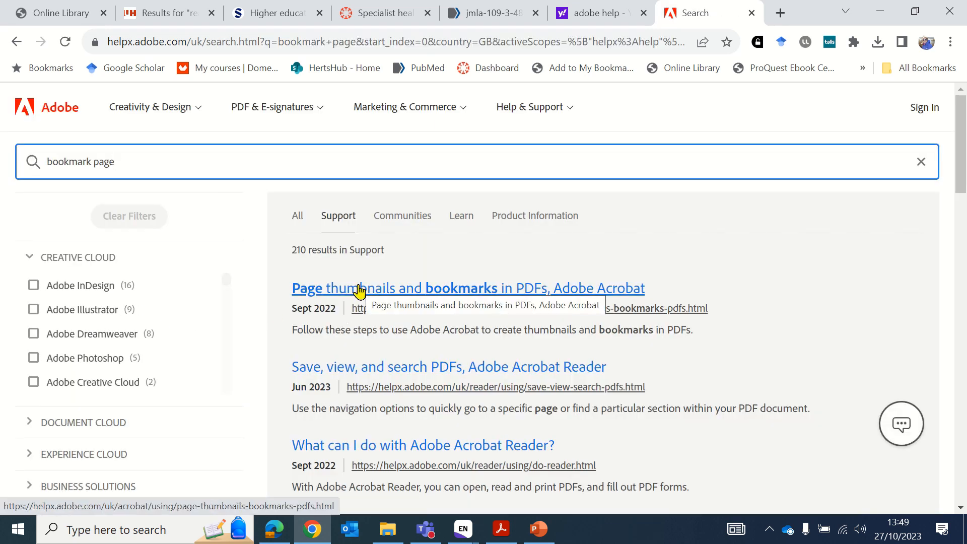
{"action": "mouse_move", "coordinate": [381, 6]}
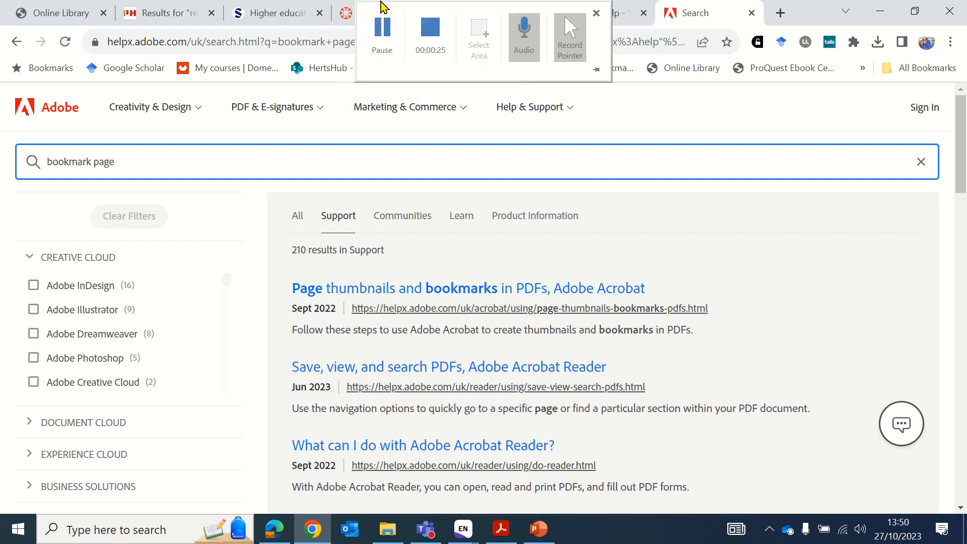
{"action": "left_click", "coordinate": [430, 31]}
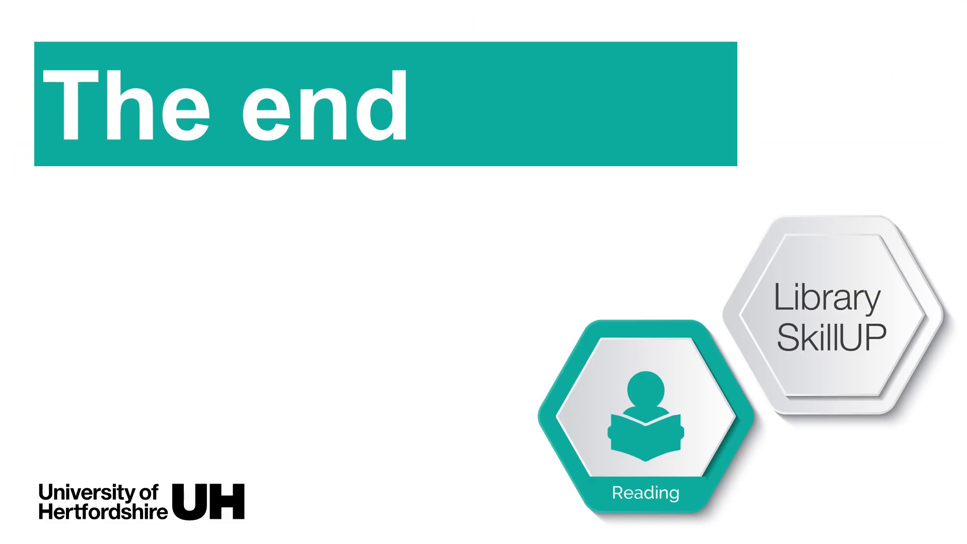